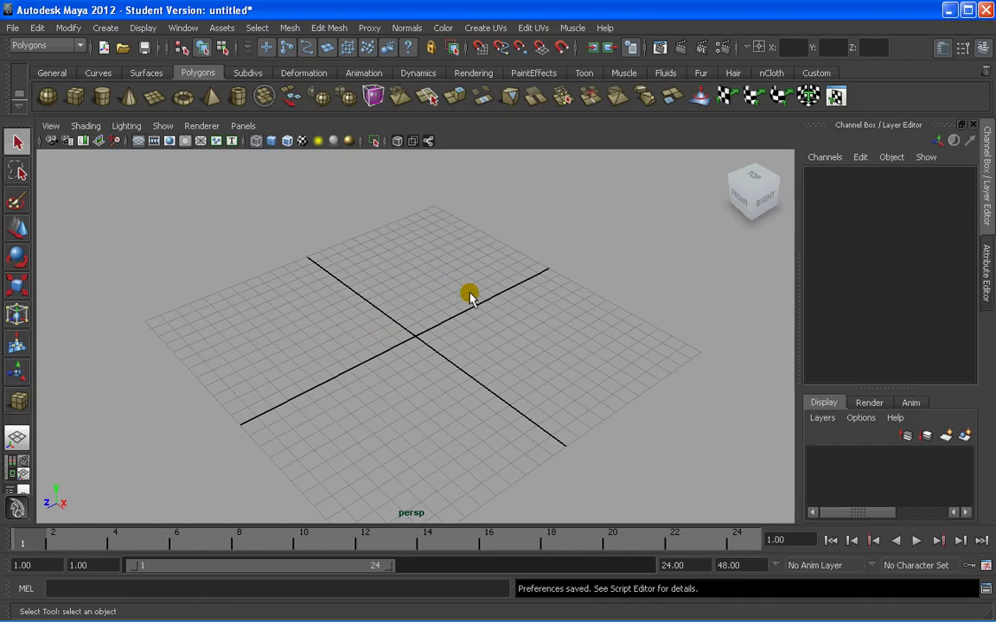
Step: Set the linear working unit to foot in the application preferences and save them
alt+drag(444, 295, 441, 278)
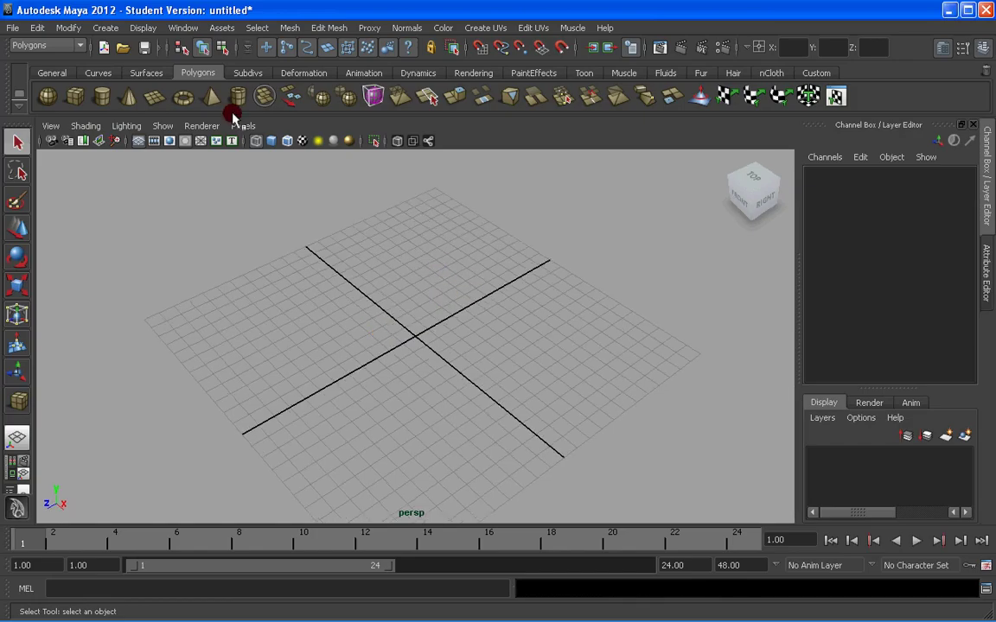
click(145, 29)
mouse_move(165, 84)
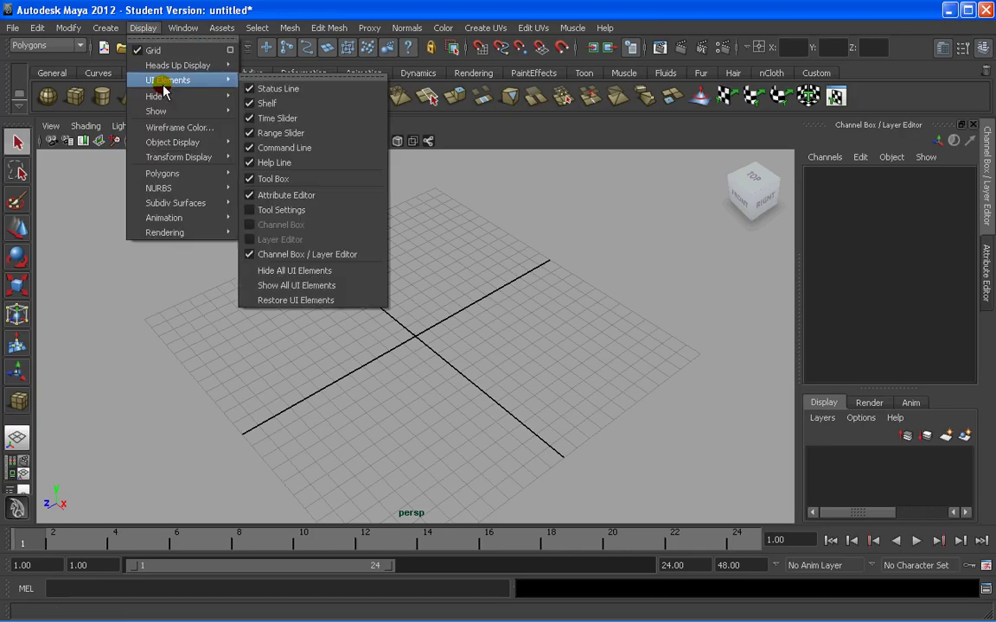
mouse_move(165, 119)
mouse_move(181, 29)
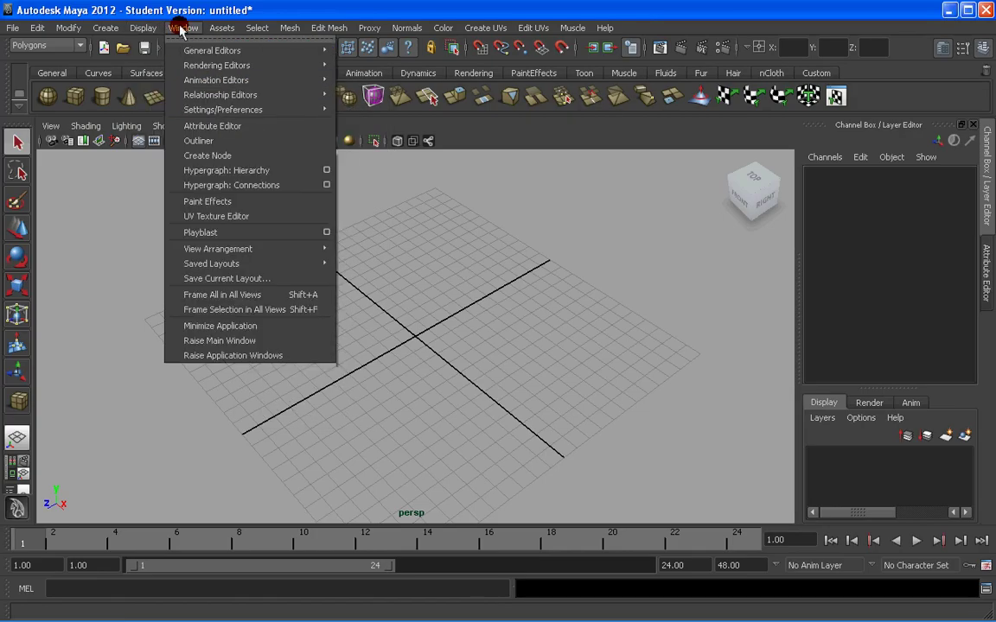
mouse_move(219, 109)
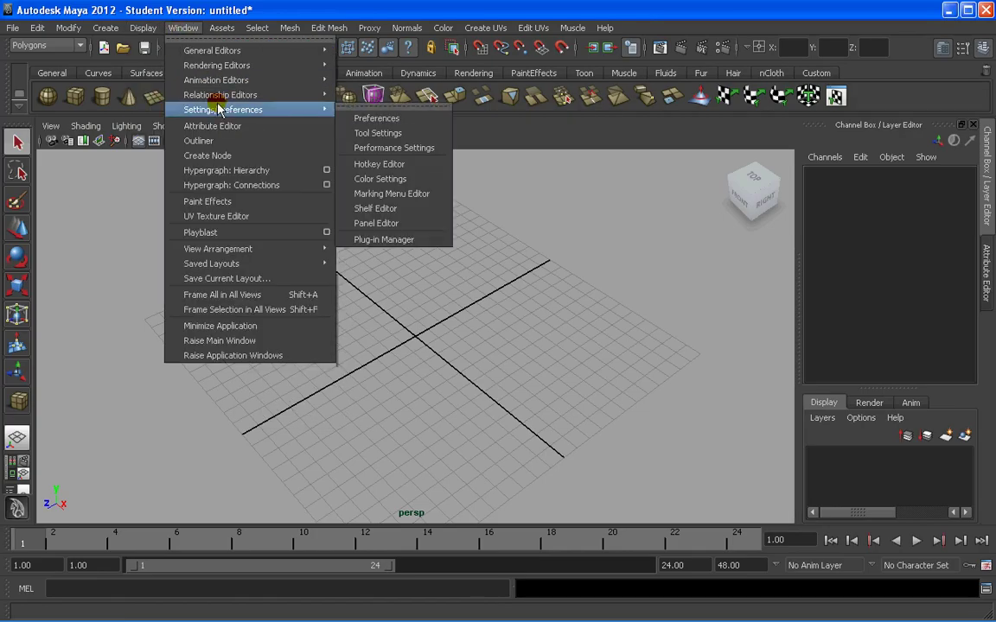
click(377, 118)
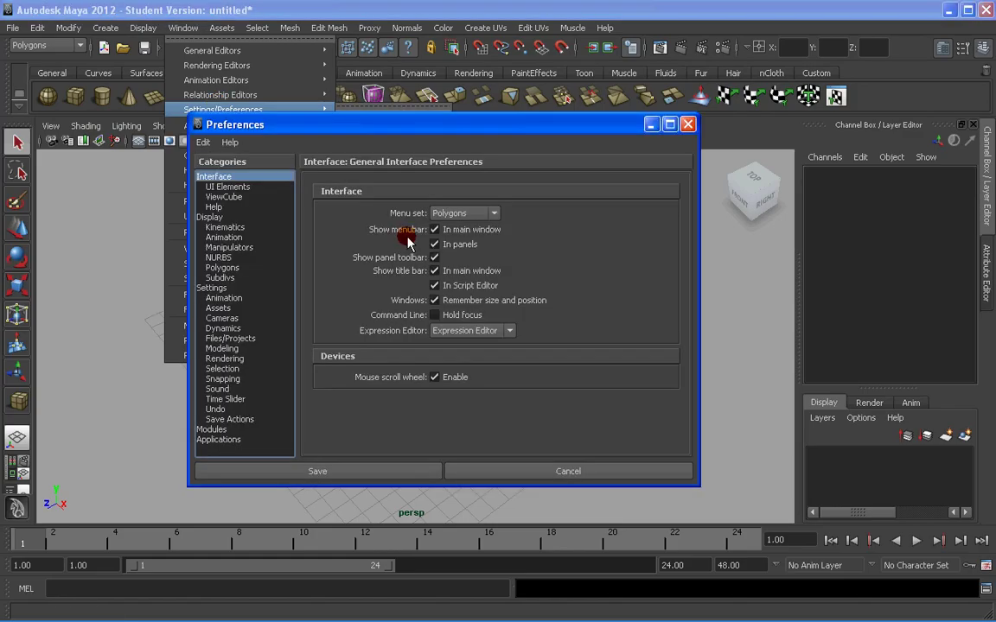
click(211, 288)
click(467, 259)
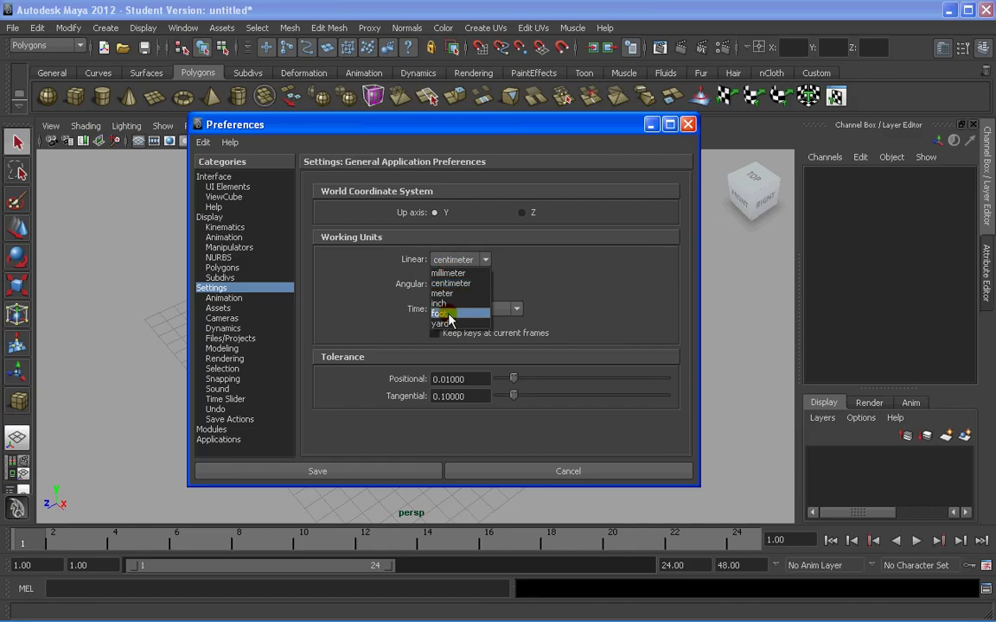
click(449, 315)
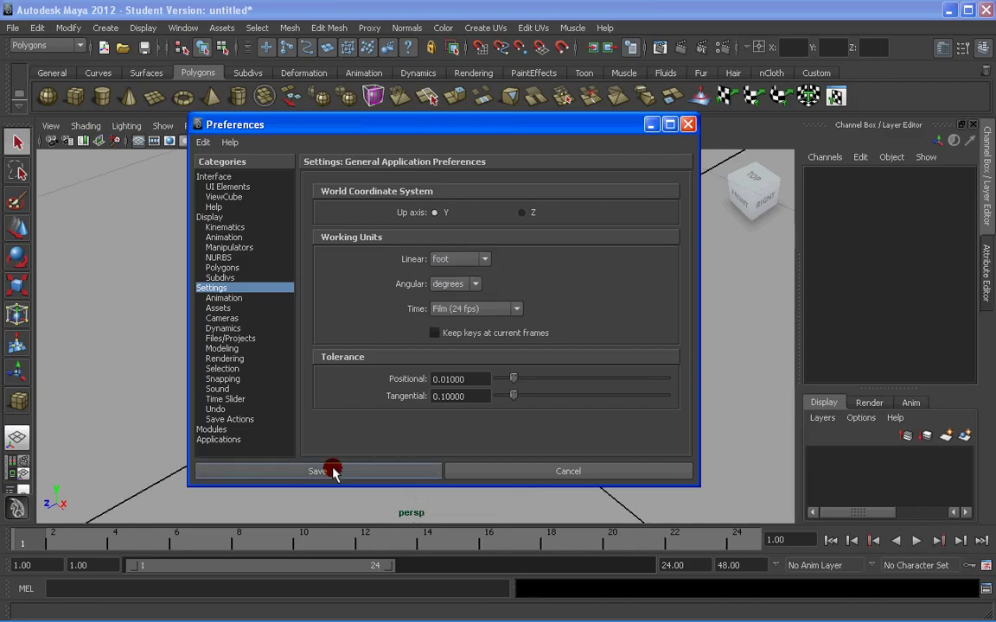
click(319, 471)
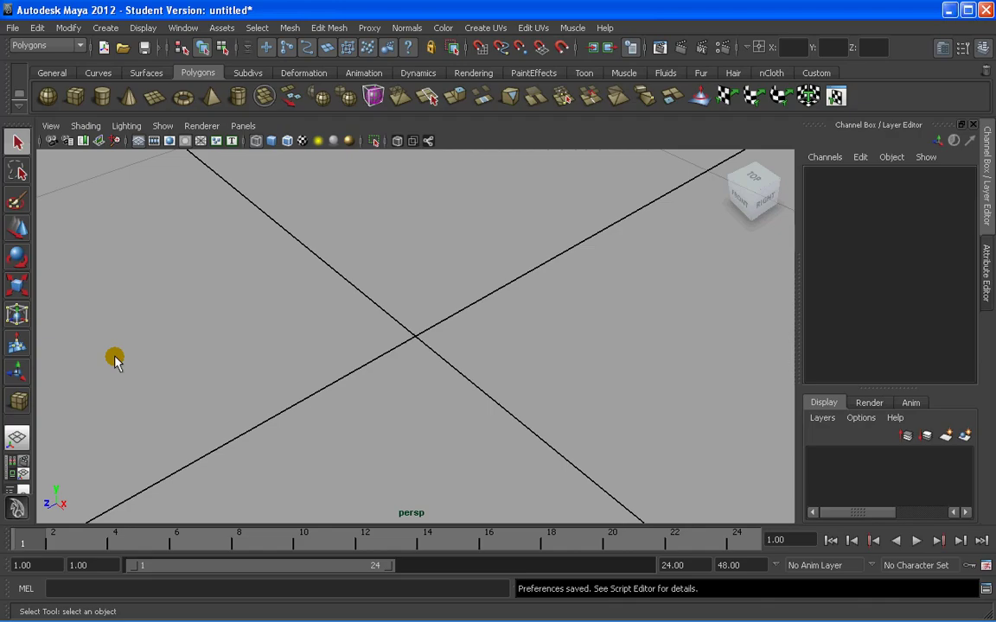
Step: Create a grid-snapped polygon cube centred on the origin, about 10 ft wide, 16 ft deep and 1.25 ft high
scroll(413, 369, down, 5)
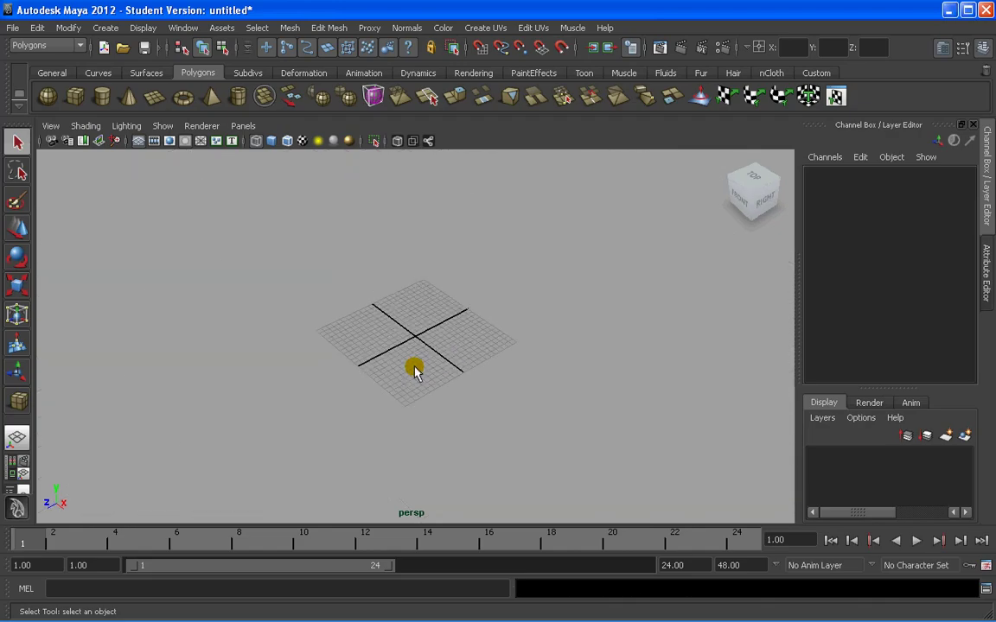
scroll(434, 333, up, 4)
alt+drag(434, 332, 423, 357)
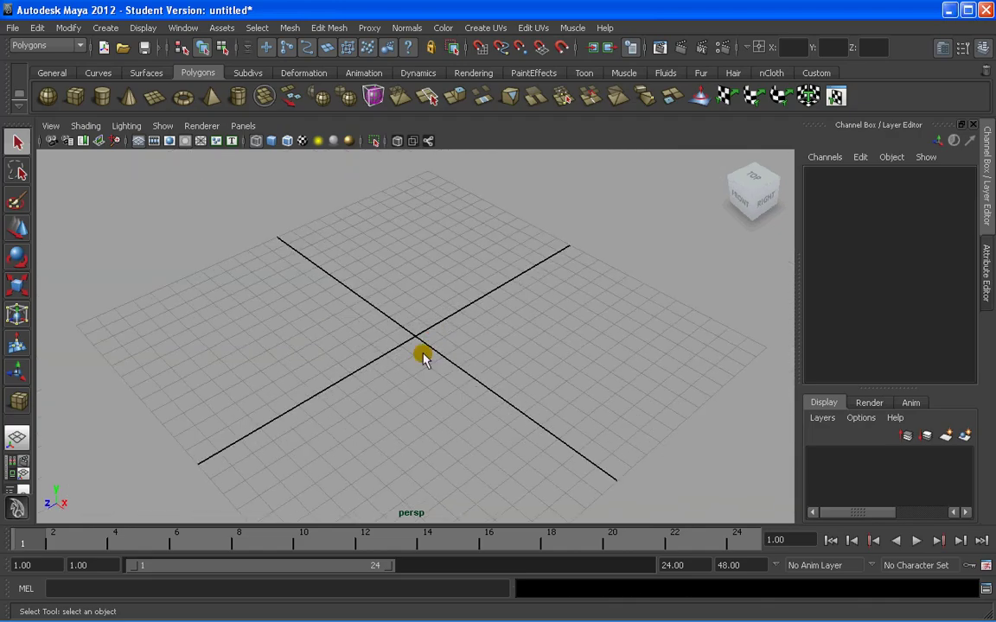
click(78, 98)
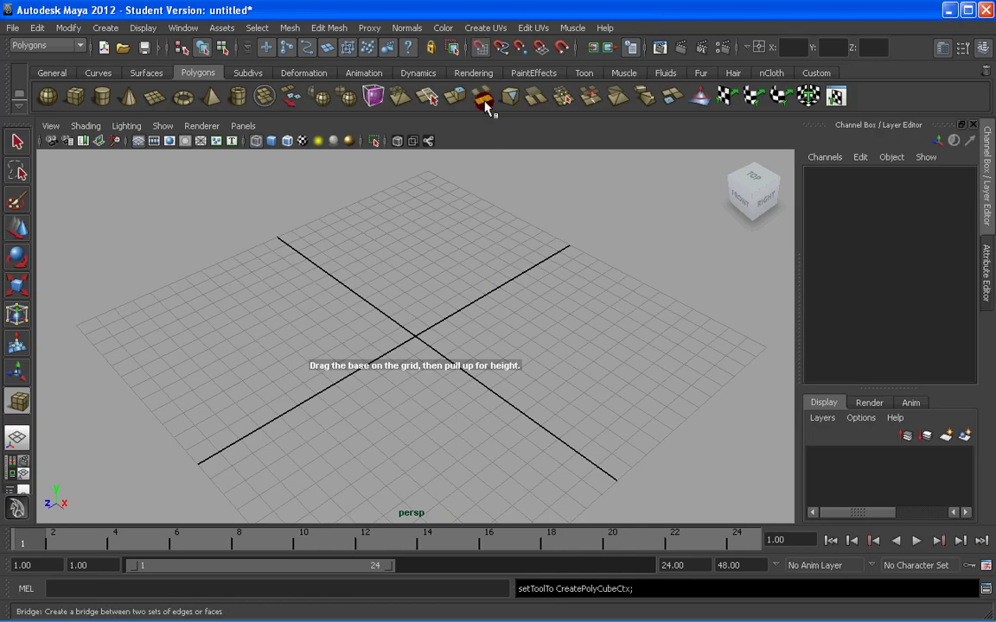
click(481, 54)
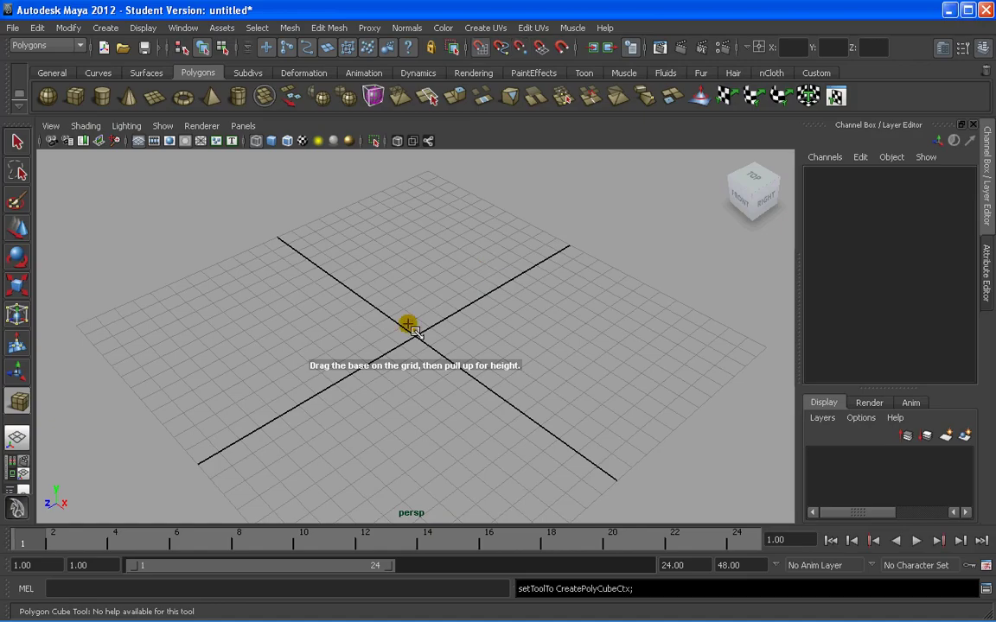
drag(416, 337, 348, 478)
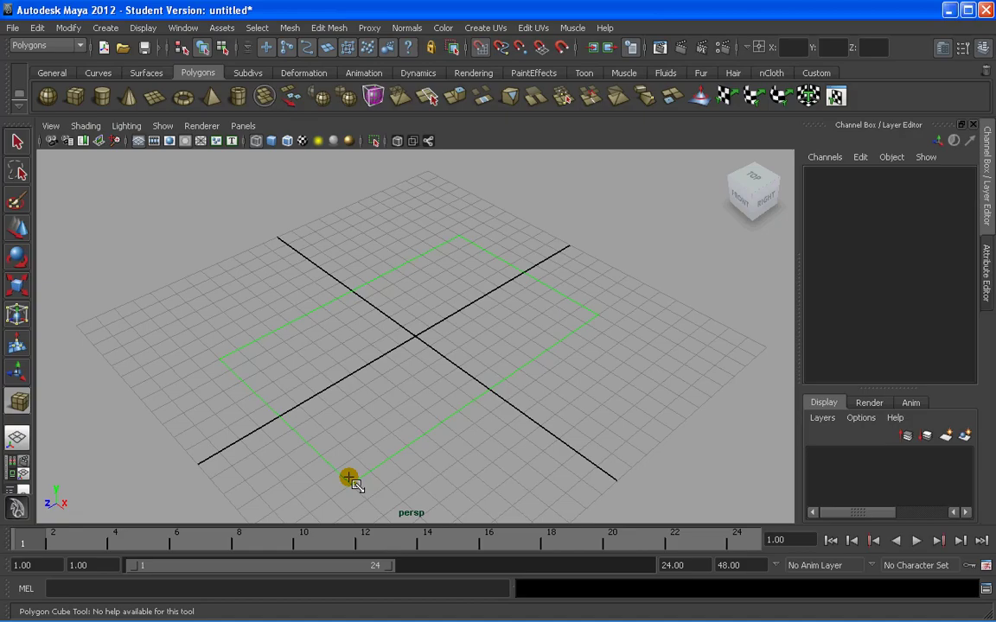
drag(349, 478, 350, 321)
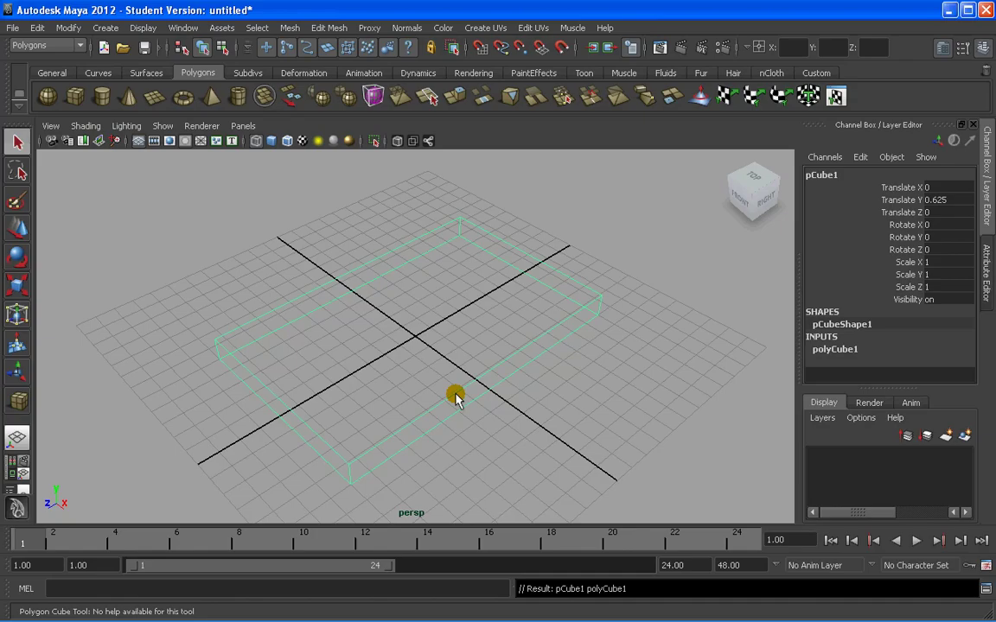
Step: Select the box and display it with smooth shading in the perspective view
click(456, 397)
alt+drag(456, 397, 434, 413)
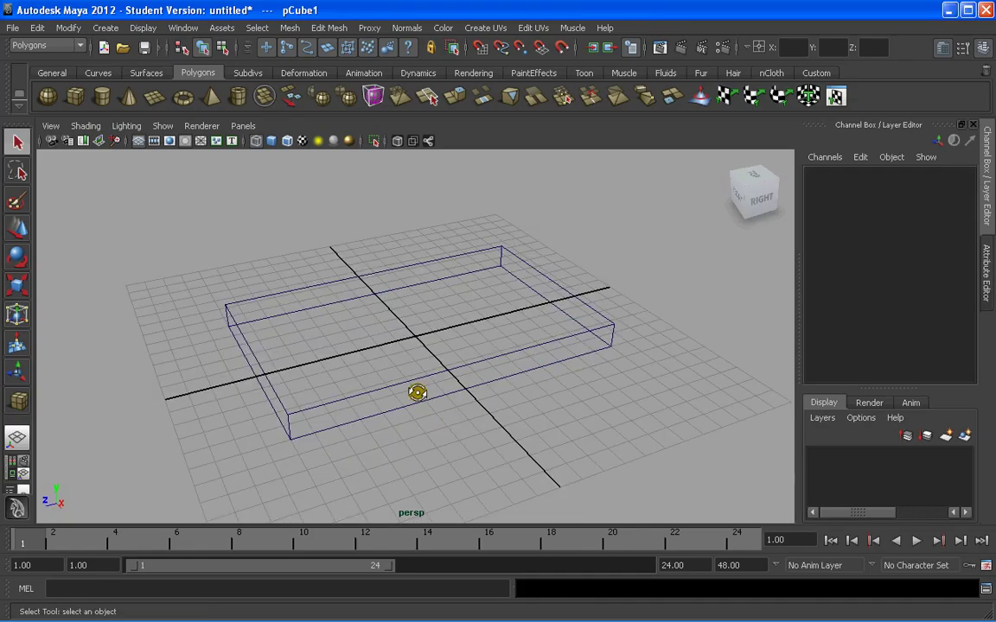
alt+drag(417, 392, 397, 389)
alt+drag(453, 372, 471, 378)
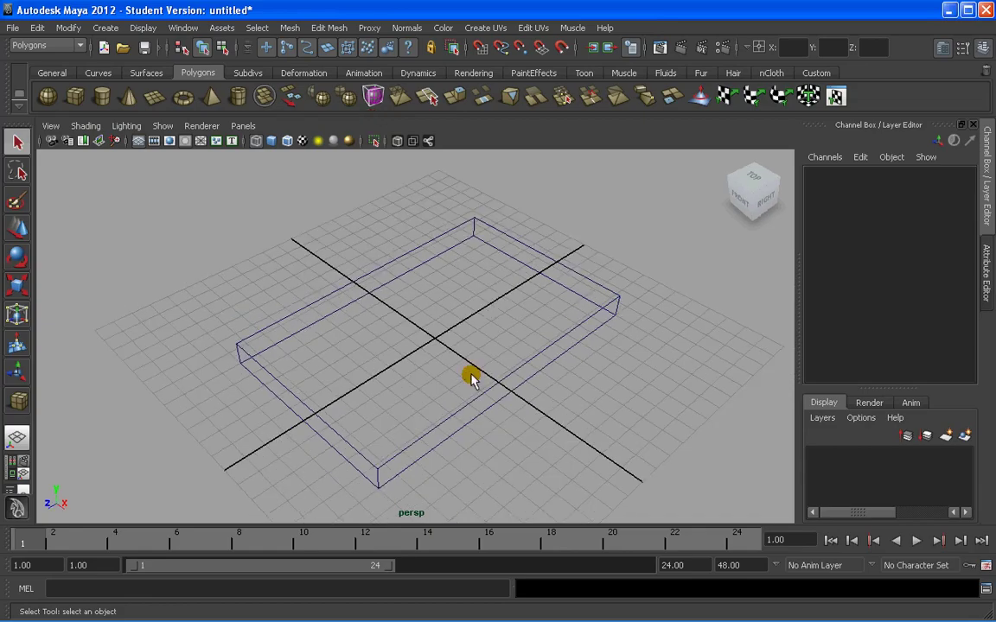
click(472, 378)
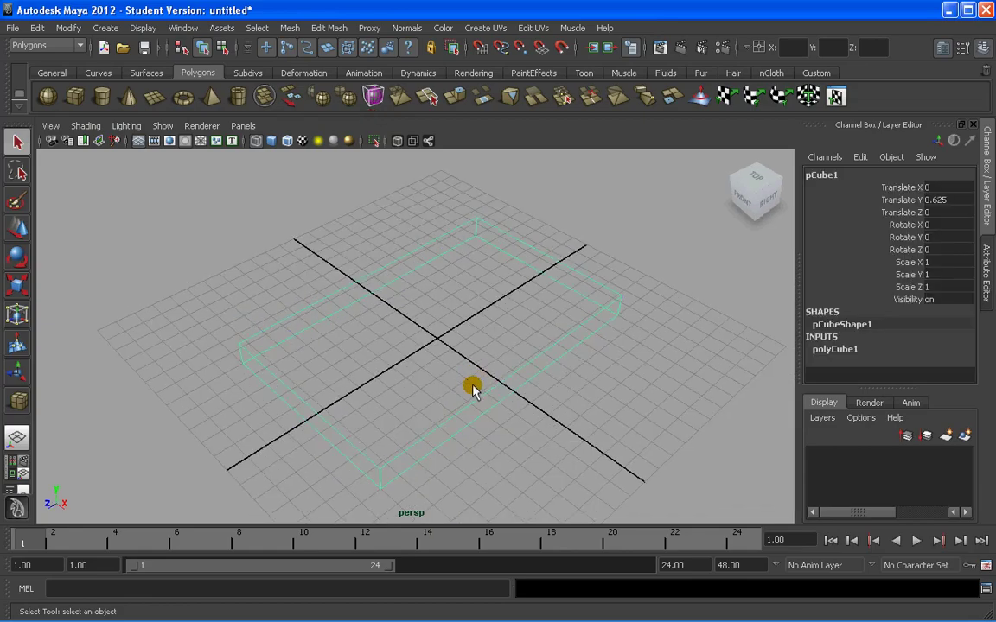
key(5)
scroll(499, 388, up, 3)
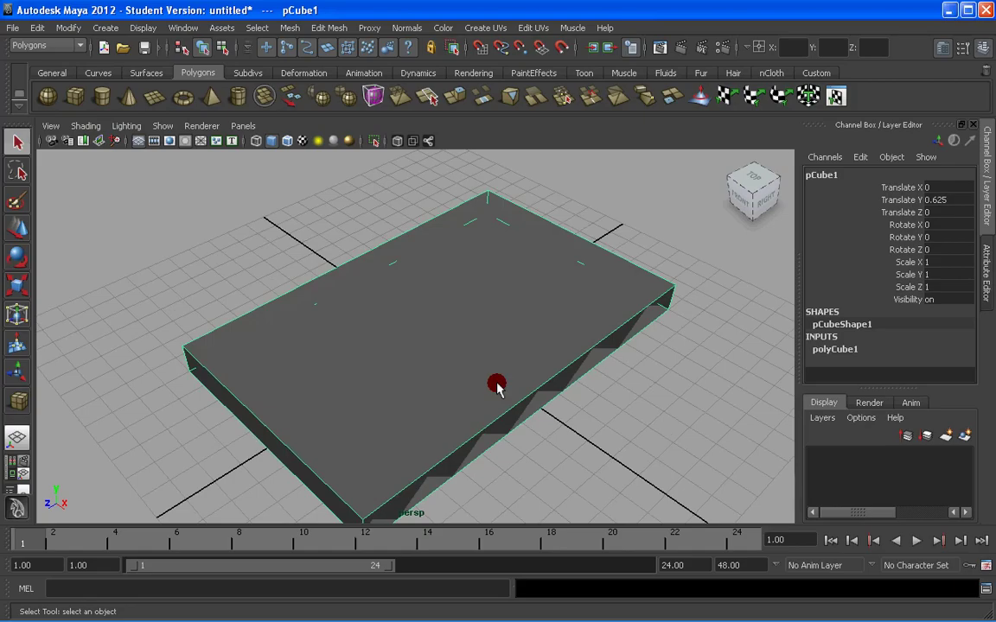
scroll(497, 387, down, 3)
drag(502, 404, 579, 287)
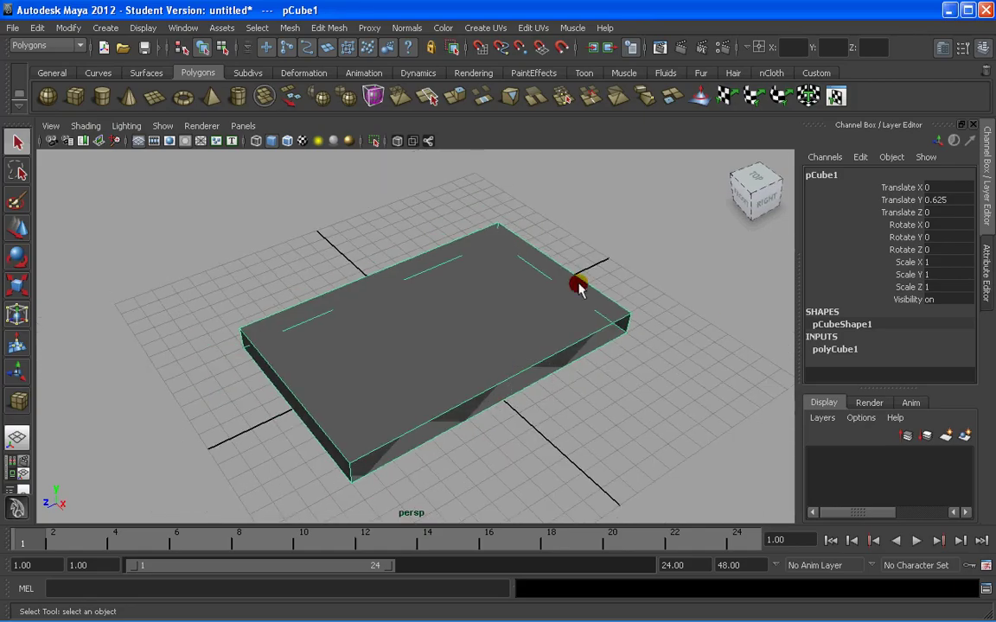
Step: Move the box straight up above the grid to a Translate Y of about 3.9 ft
click(440, 324)
key(w)
alt+drag(441, 324, 447, 346)
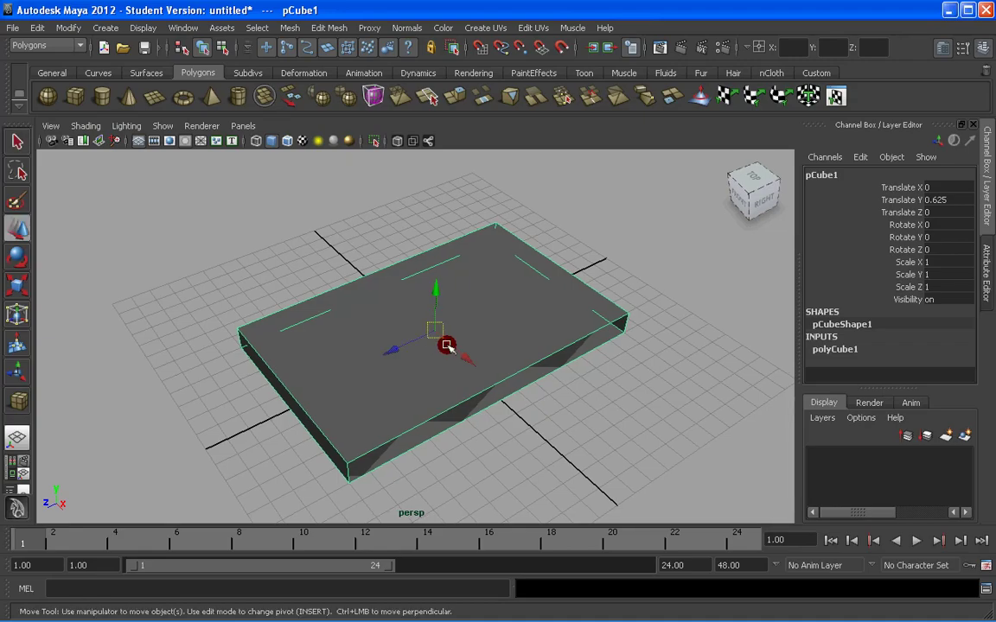
key(e)
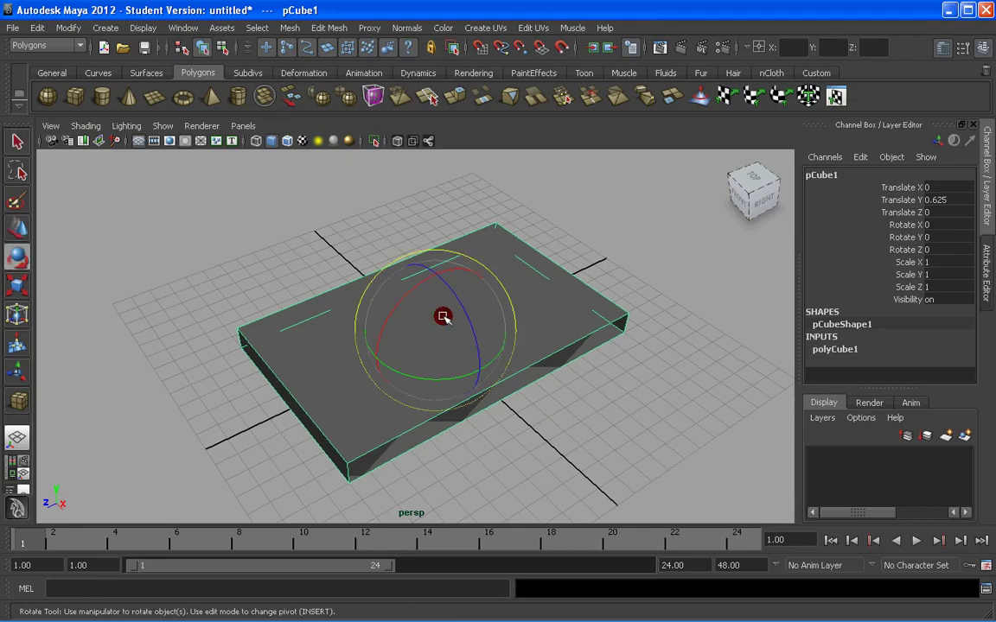
key(r)
key(w)
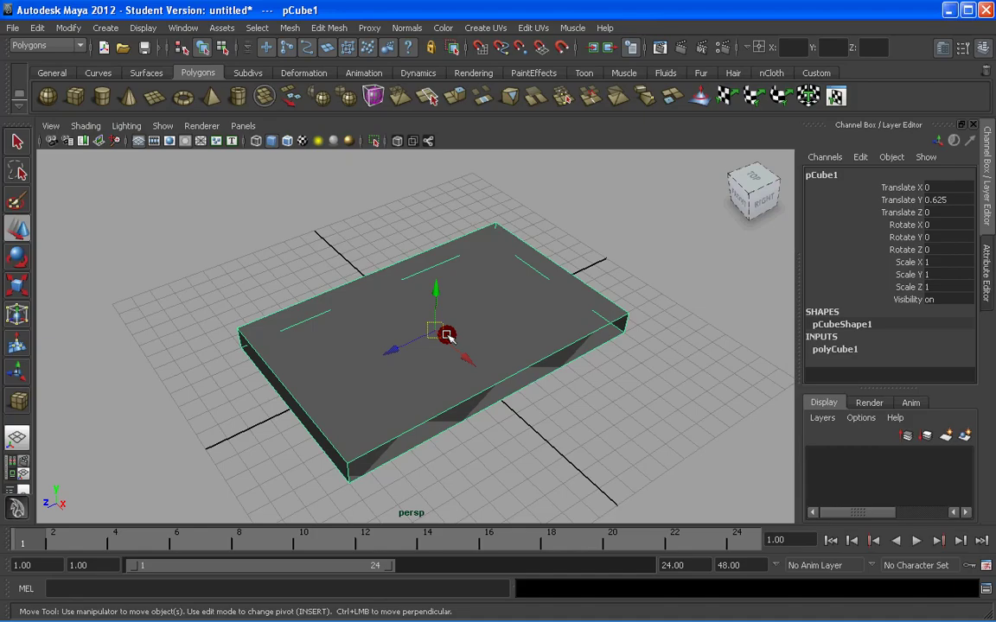
drag(447, 334, 456, 308)
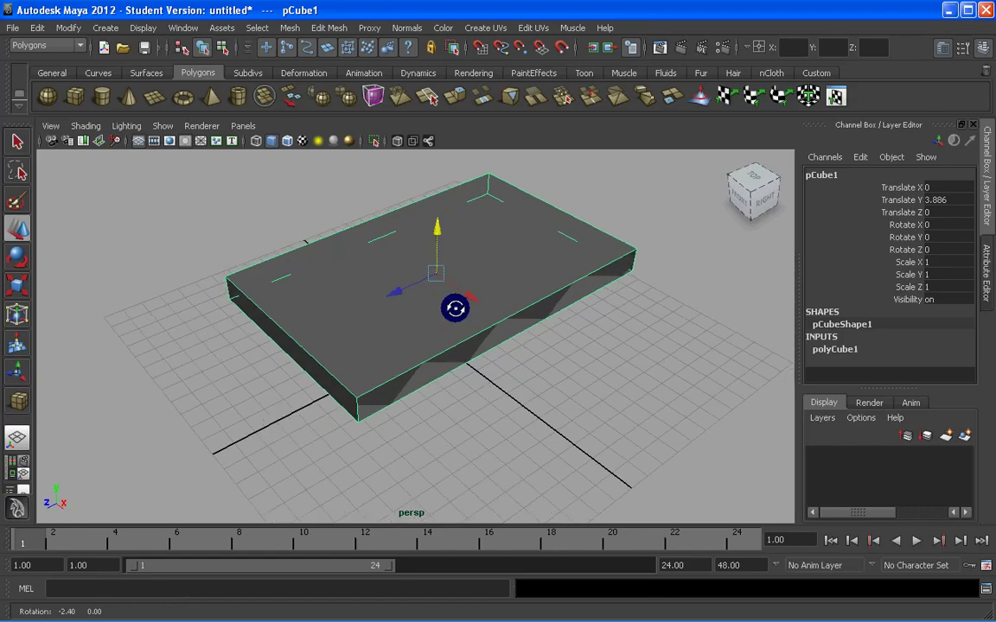
Step: Set the box's height to 0.75 ft in its polyCube1 attributes and return to the channel display
alt+drag(484, 252, 769, 223)
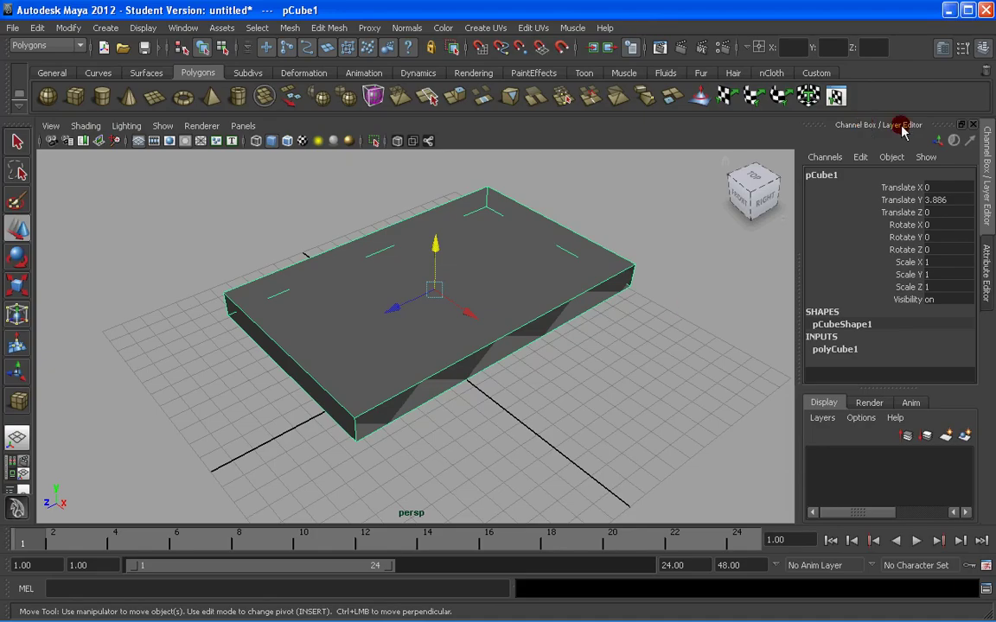
key(ctrl+a)
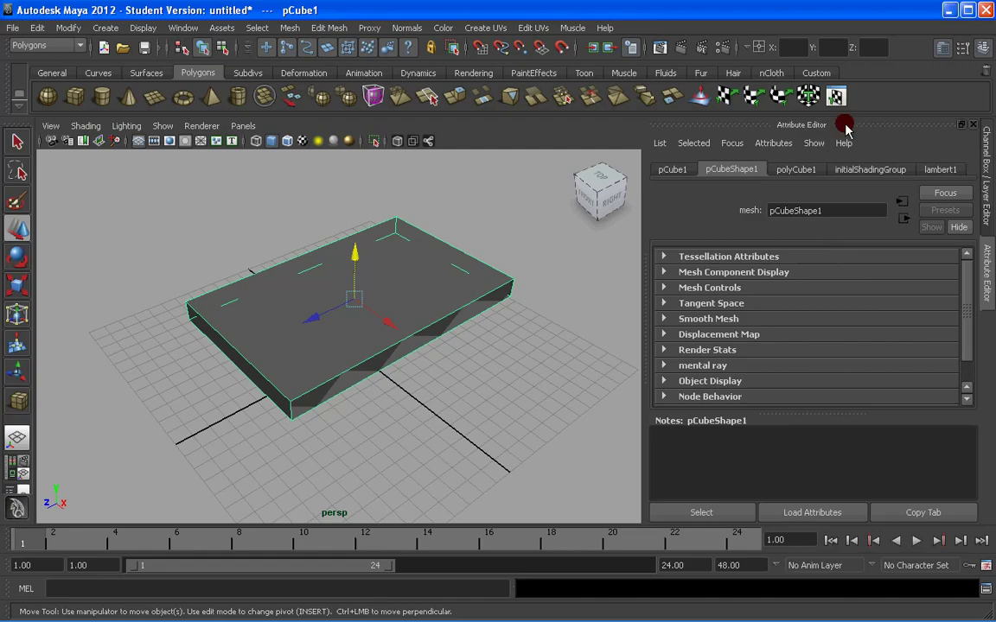
click(795, 170)
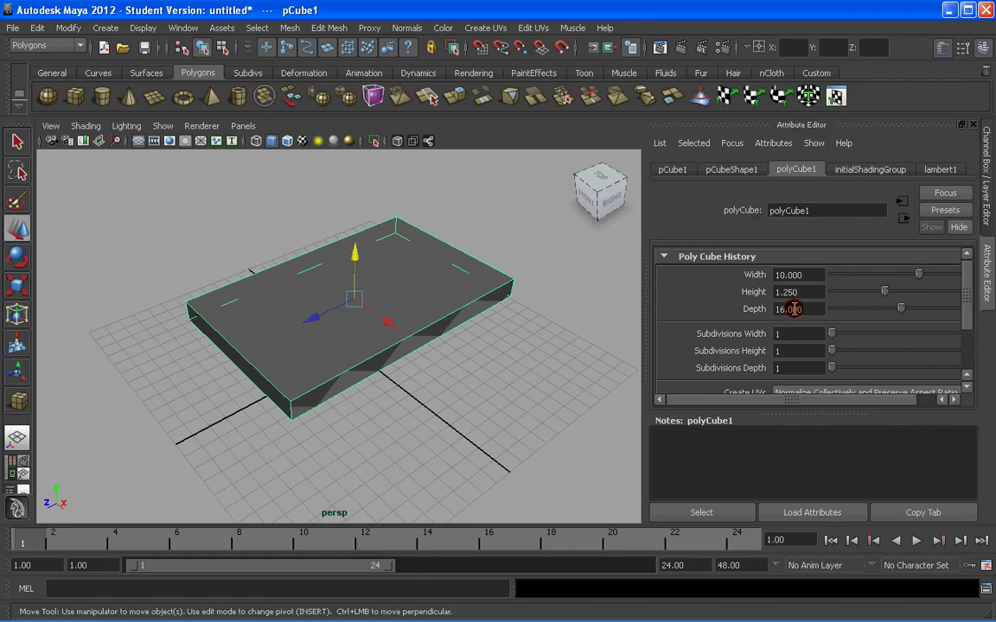
drag(821, 293, 744, 294)
text(0.)
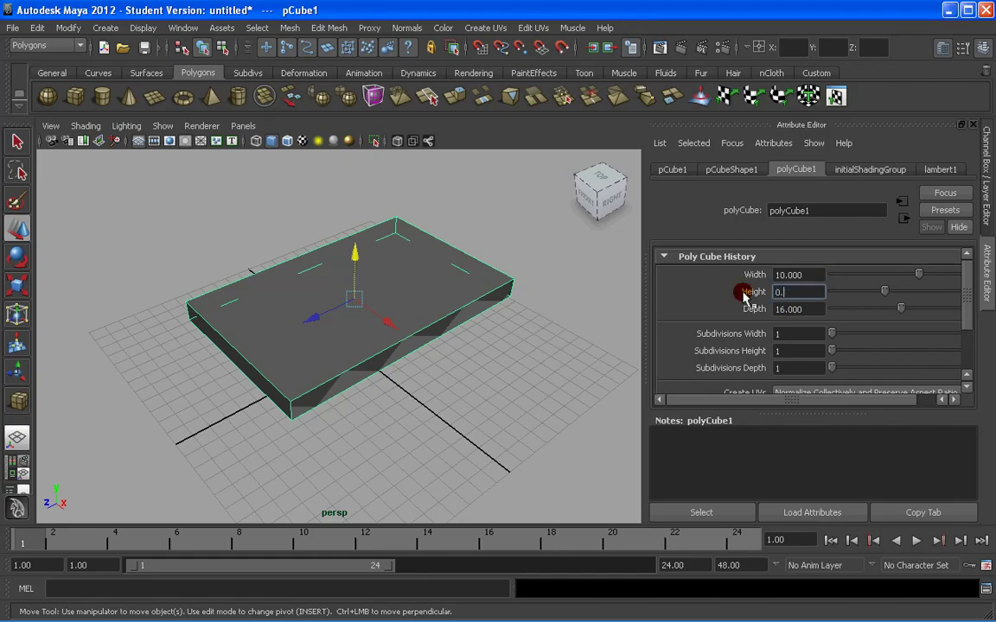
text(75)
key(Return)
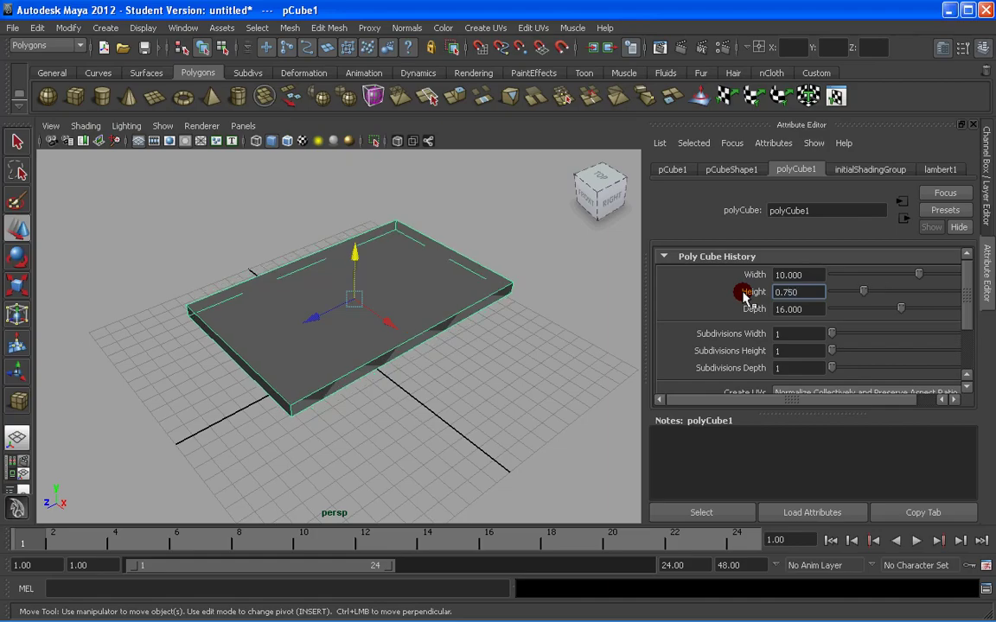
alt+drag(488, 328, 463, 333)
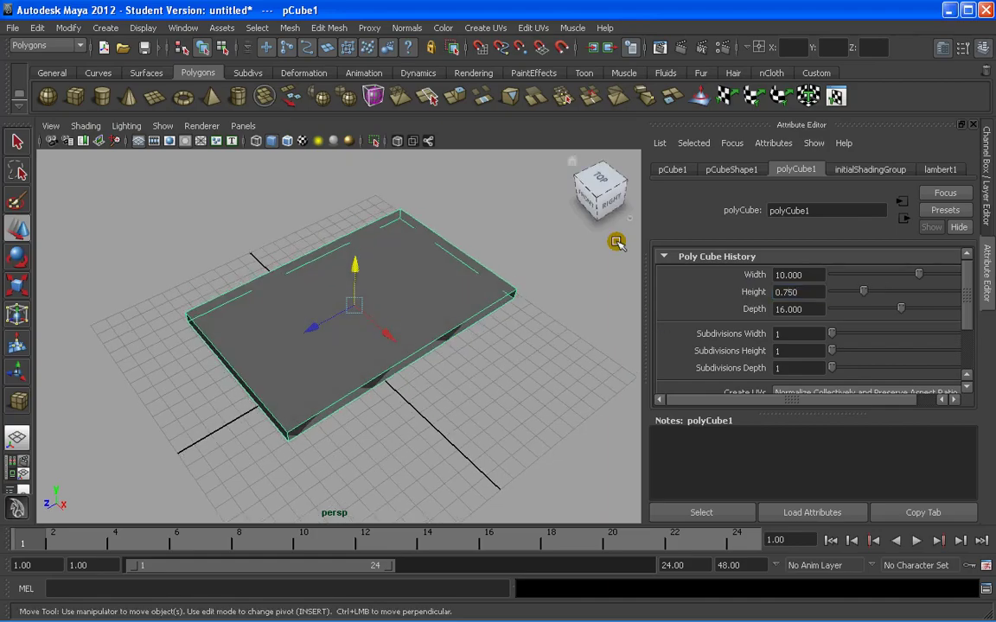
key(ctrl+a)
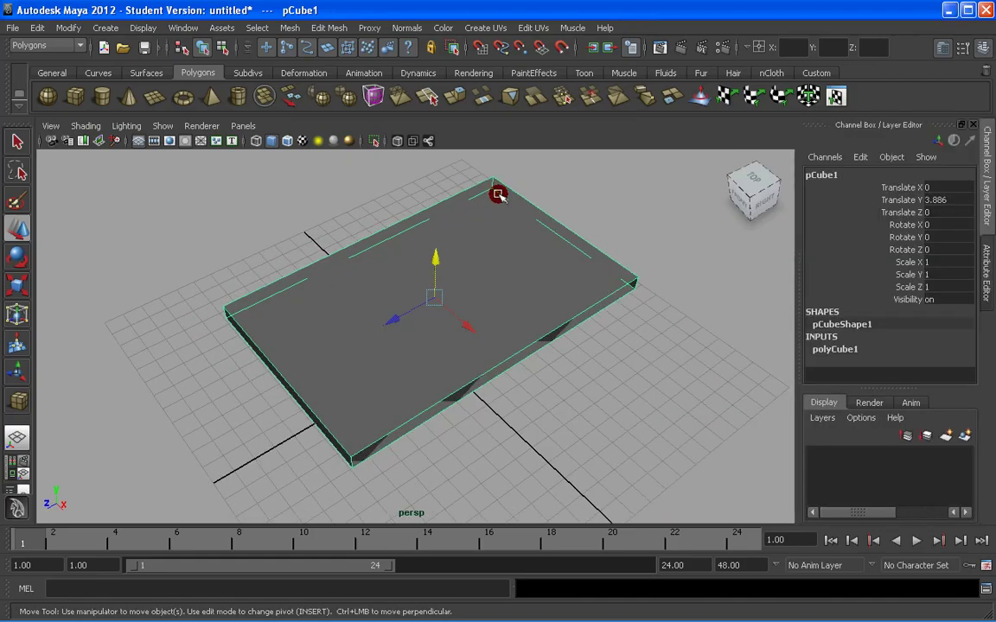
alt+drag(498, 194, 533, 326)
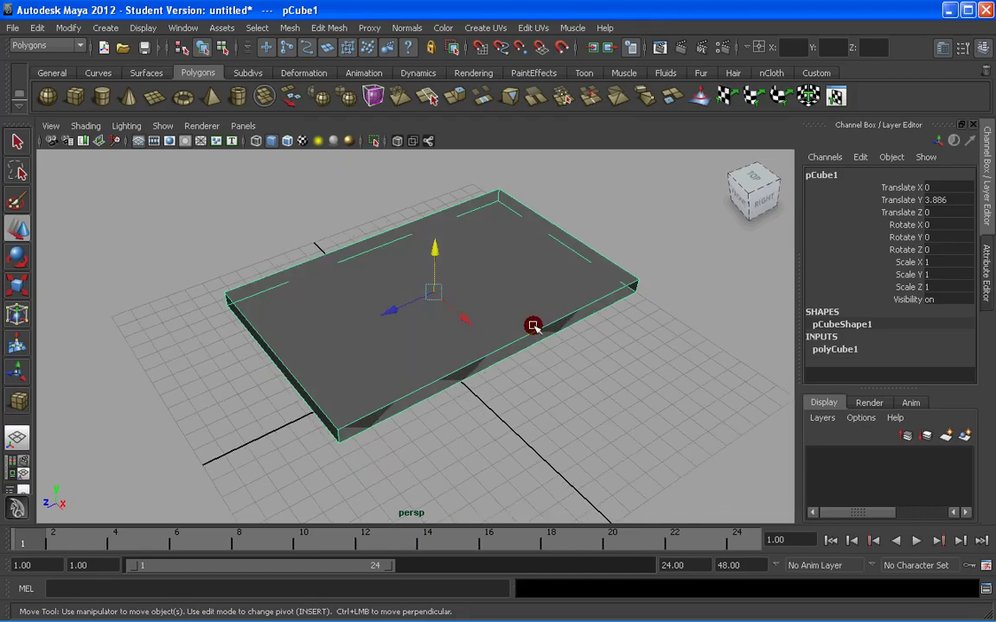
alt+drag(403, 358, 442, 281)
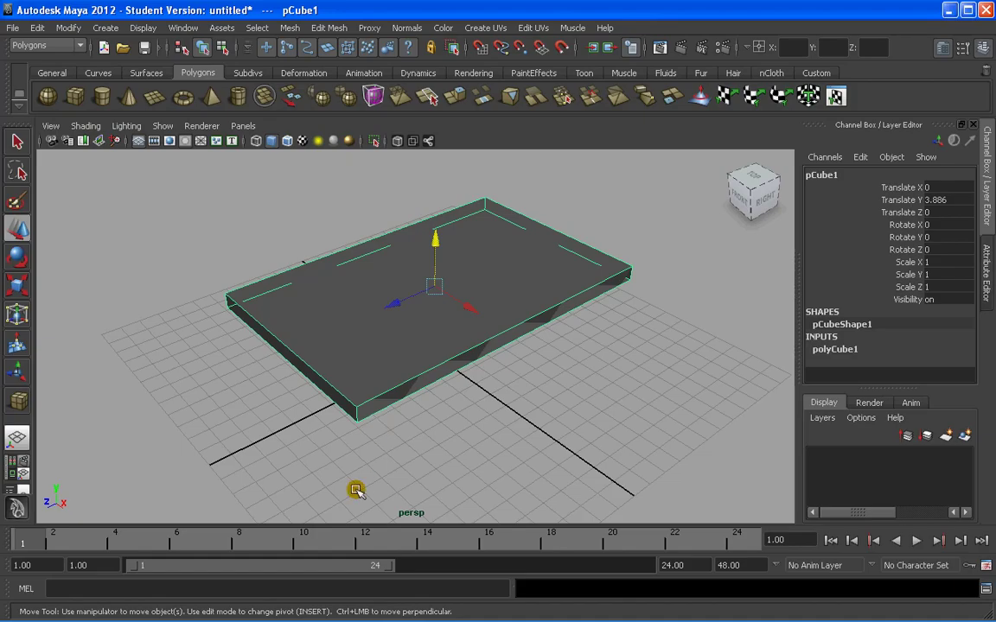
alt+drag(355, 490, 417, 467)
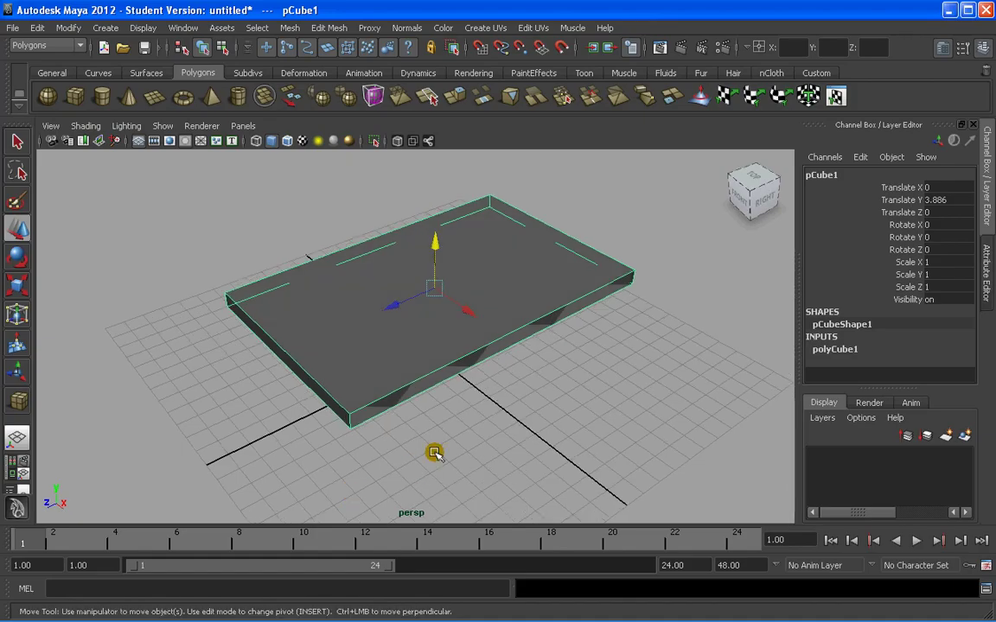
click(441, 281)
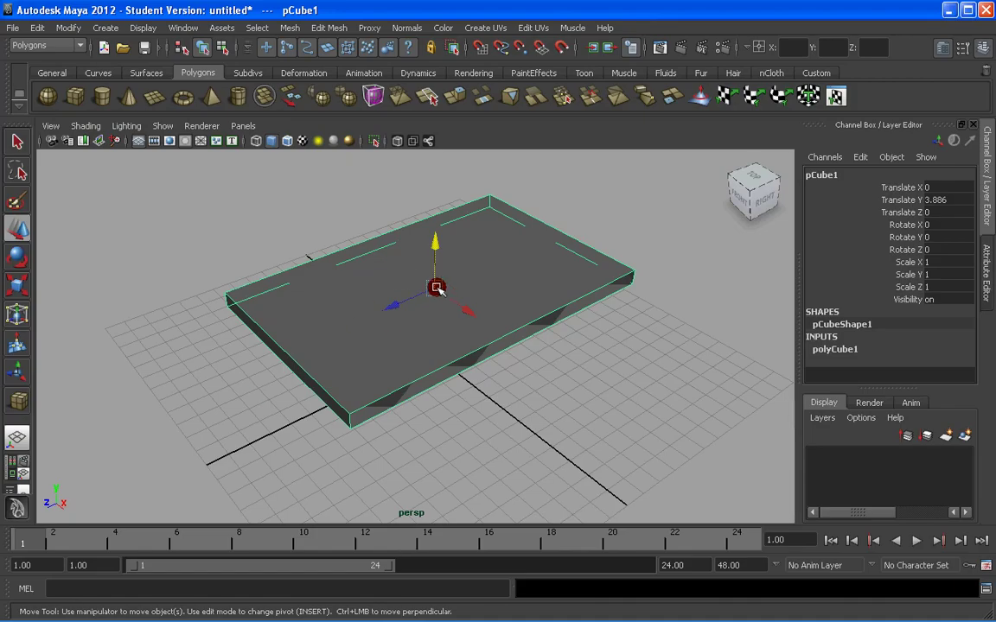
drag(421, 299, 408, 316)
key(ctrl+z)
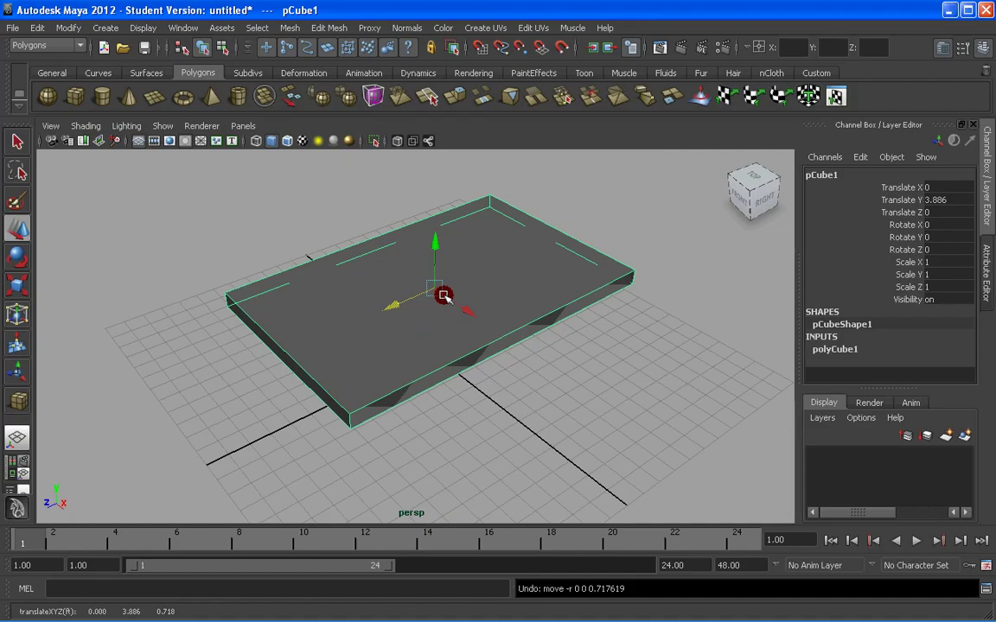
Step: Move the slab's pivot point to its near bottom corner
click(443, 296)
key(Insert)
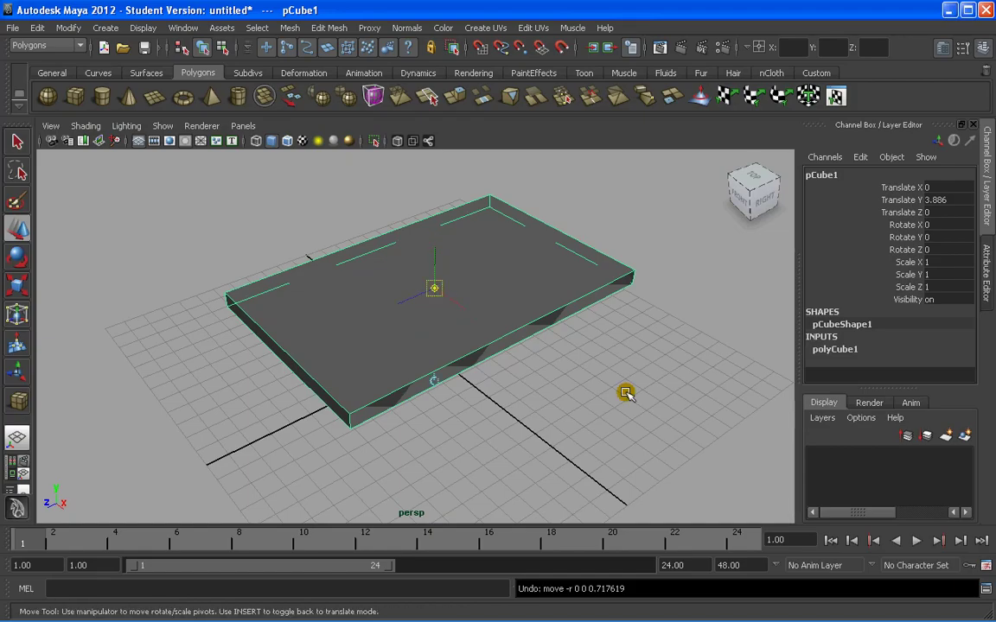
key(Insert)
key(Insert)
drag(435, 288, 512, 273)
key(Insert)
key(Insert)
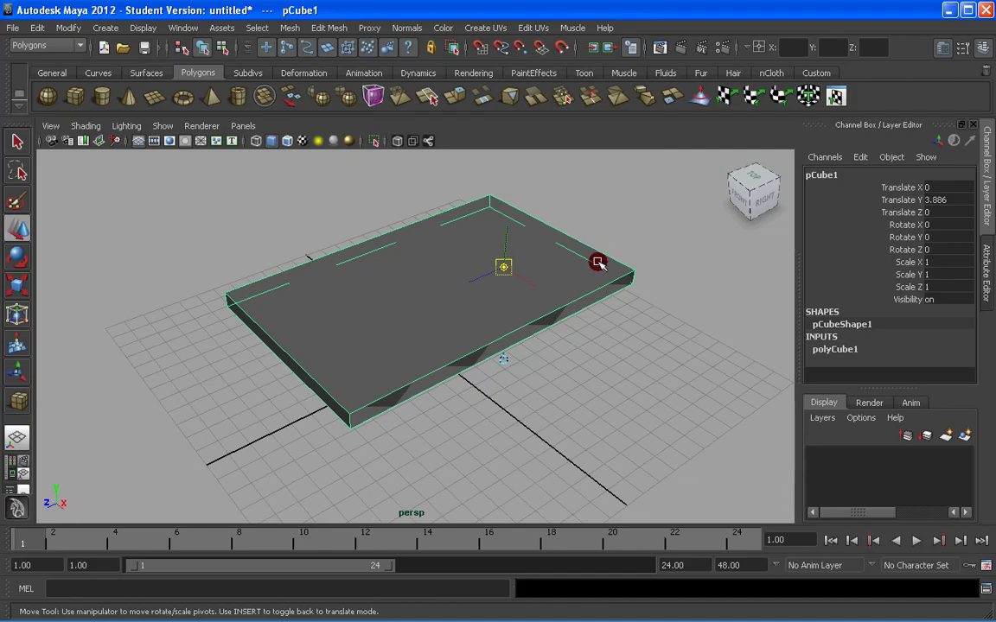
drag(504, 268, 484, 301)
key(Insert)
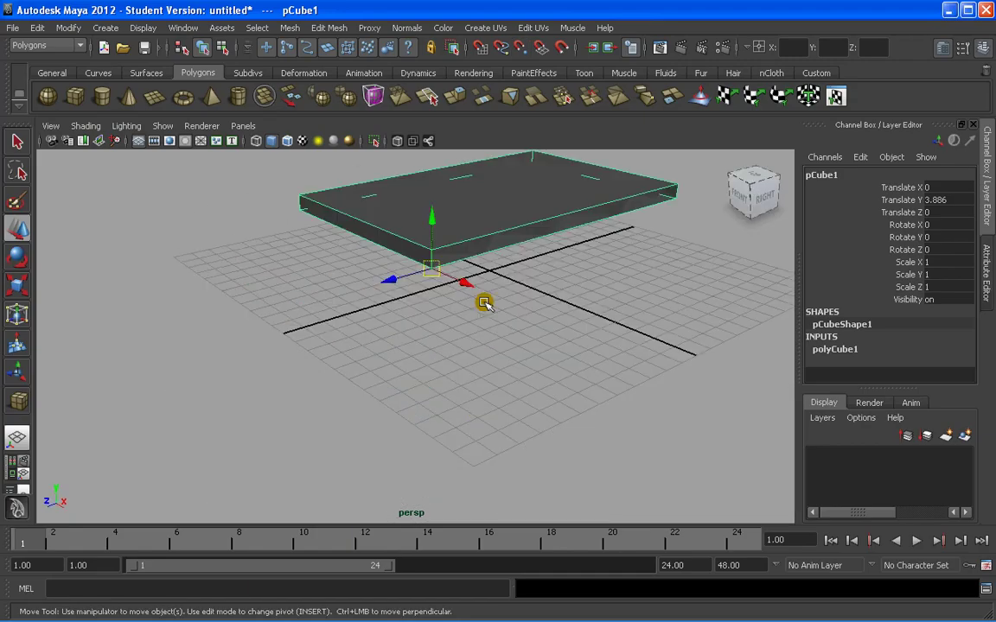
Step: Lower the slab vertically with grid snapping so its base rests on the grid, at Translate Y 0.375
alt+middle_drag(484, 301, 478, 334)
scroll(478, 333, up, 4)
alt+middle_drag(519, 367, 493, 344)
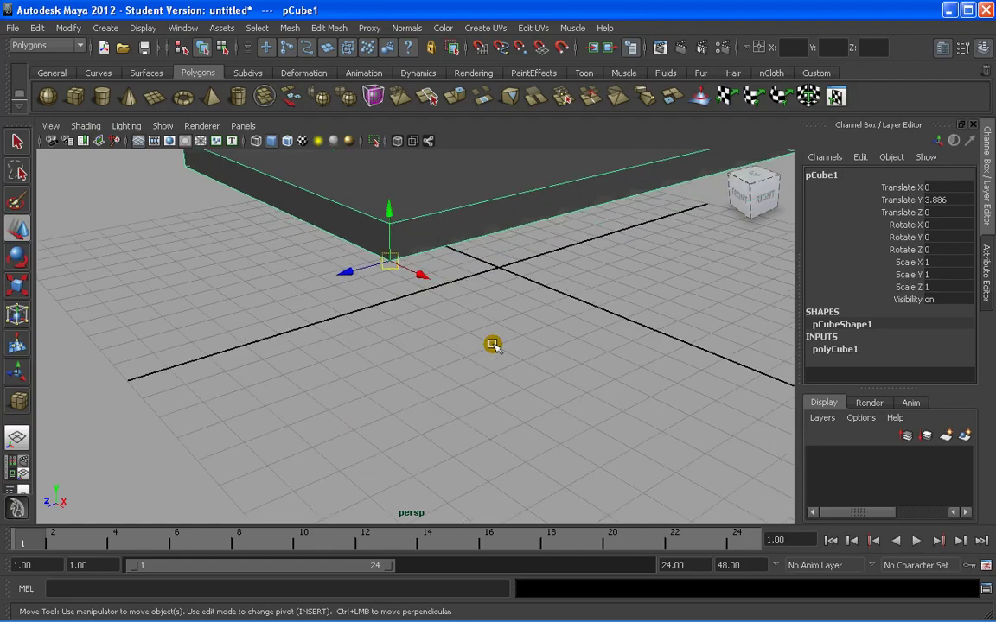
mouse_move(389, 220)
mouse_down()
mouse_move(389, 329)
mouse_move(386, 228)
mouse_up()
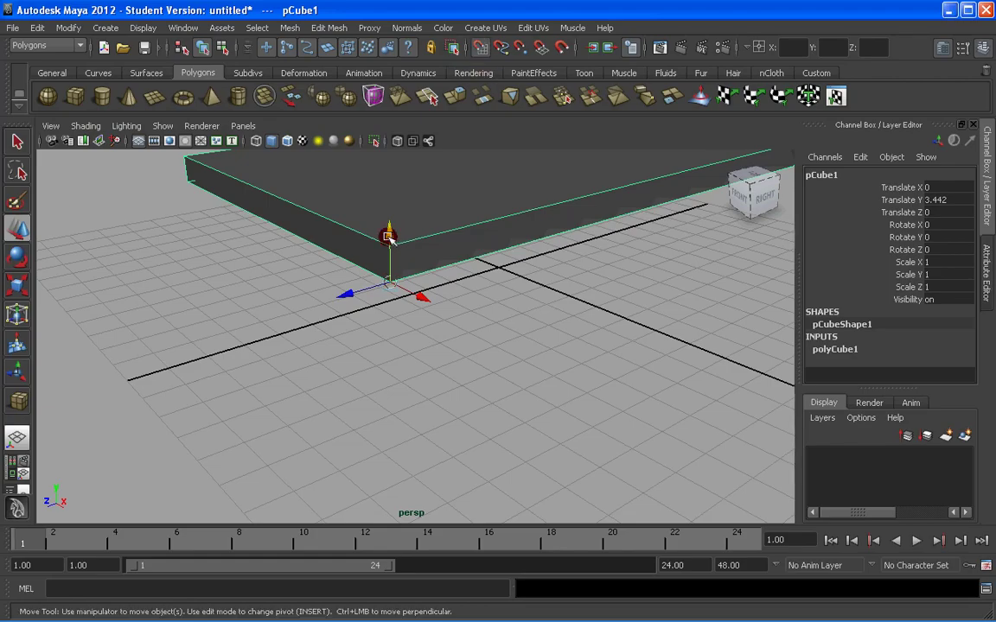
drag(388, 236, 389, 421)
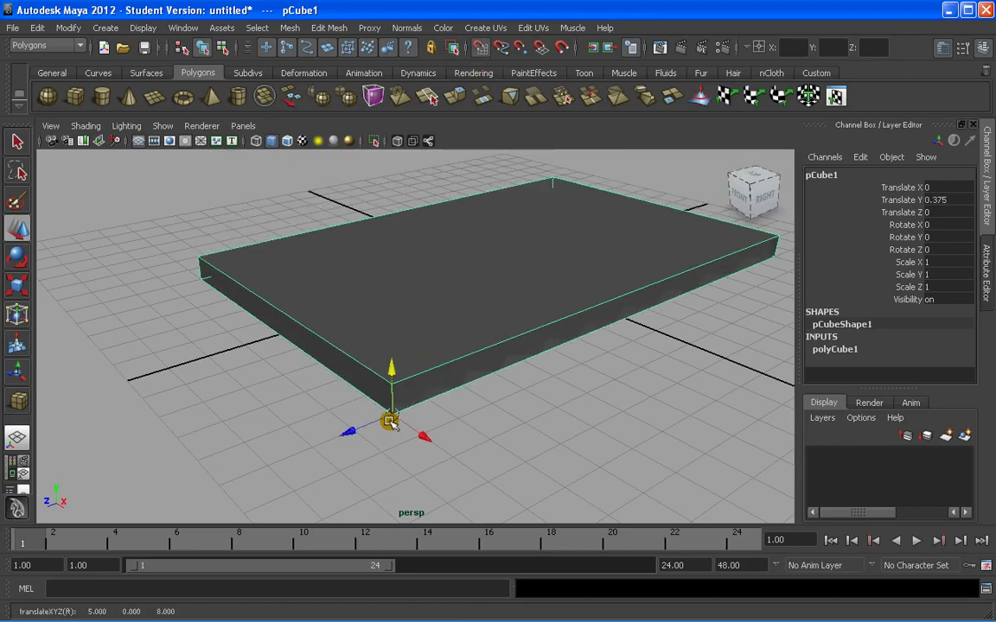
Step: Preview the slab in smooth mesh display and with its cage, and return it to the unsmoothed display
alt+drag(415, 372, 459, 339)
scroll(460, 340, up, 2)
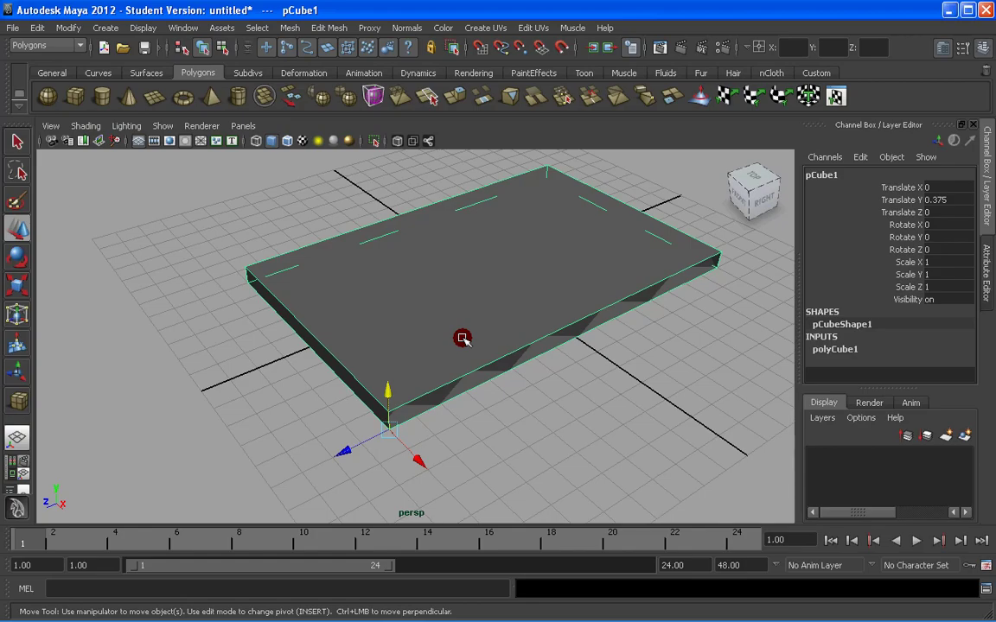
key(1)
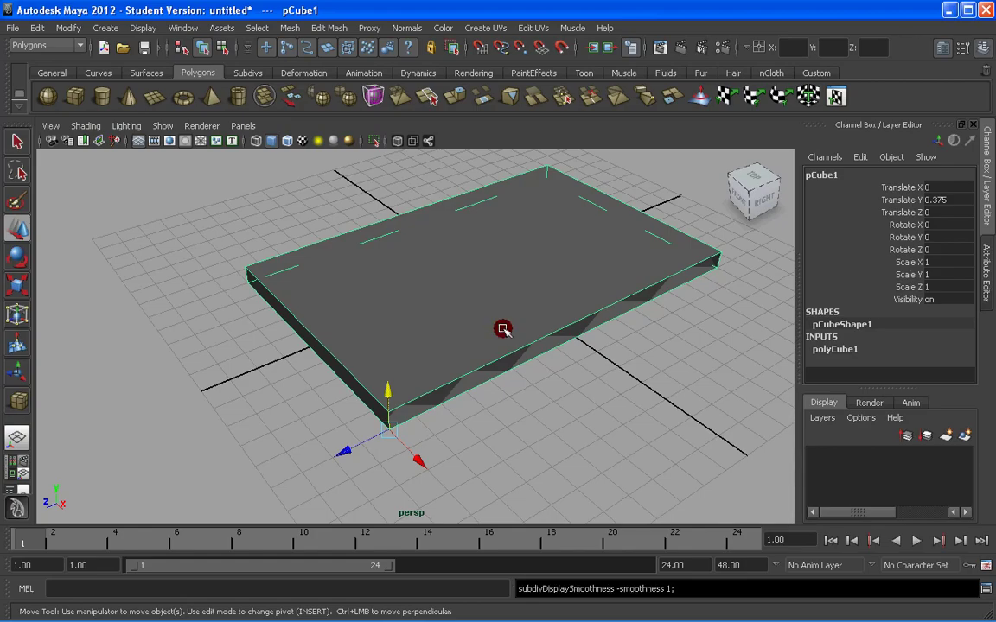
key(3)
alt+drag(472, 344, 516, 322)
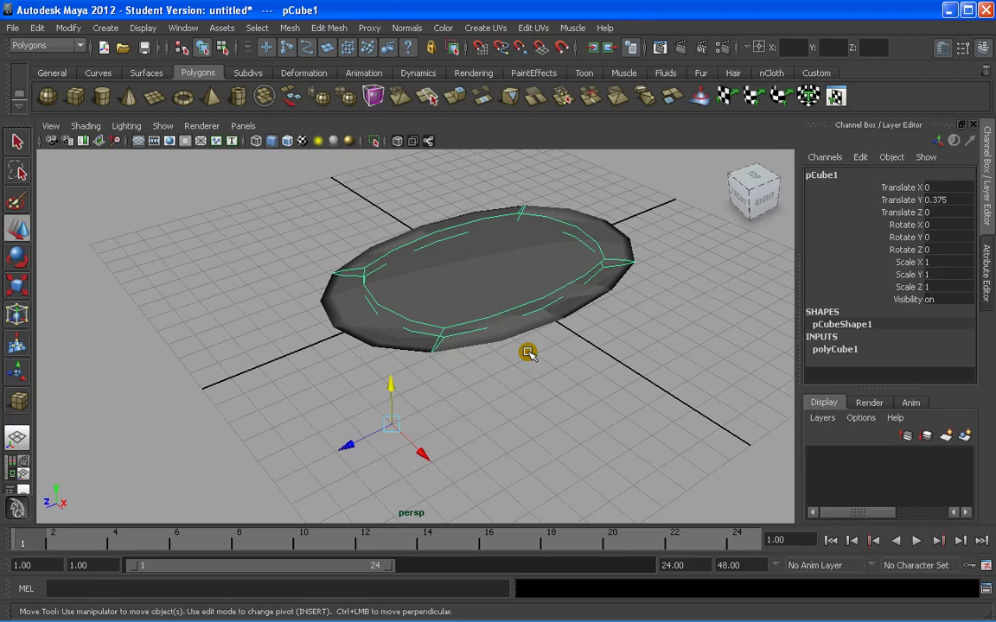
key(2)
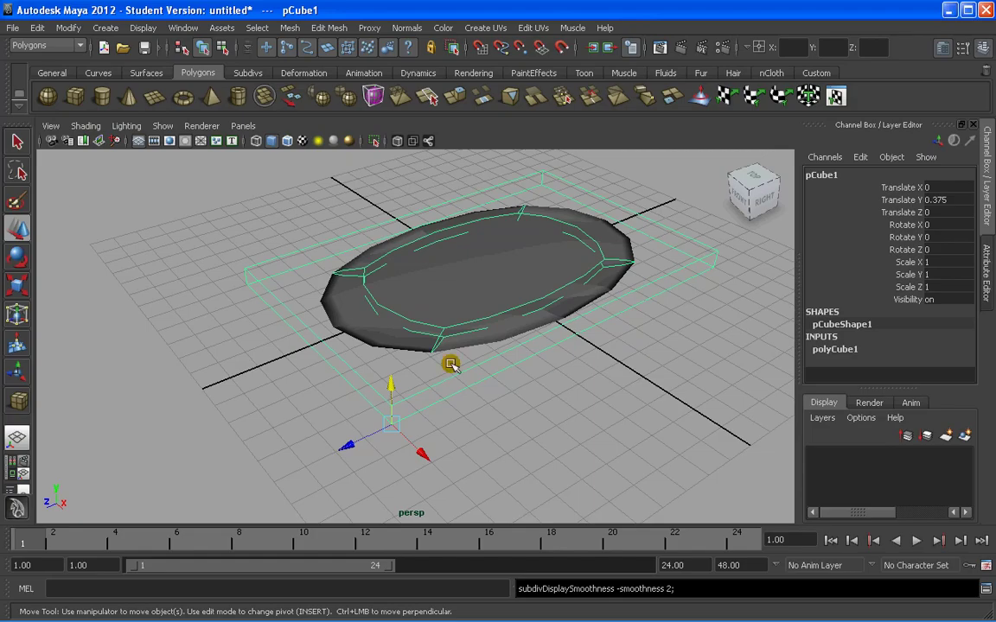
click(490, 319)
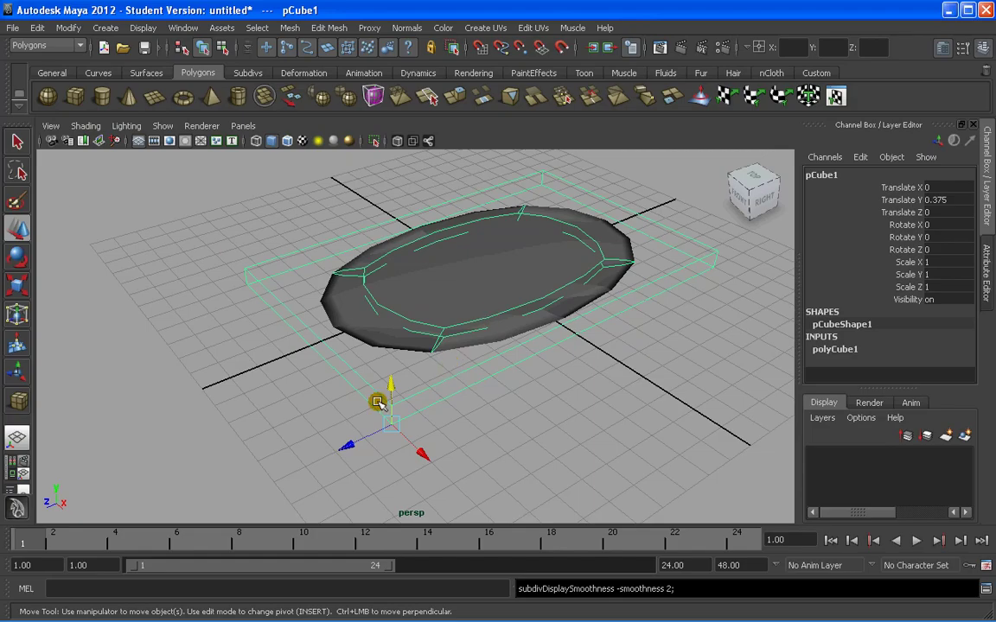
click(575, 231)
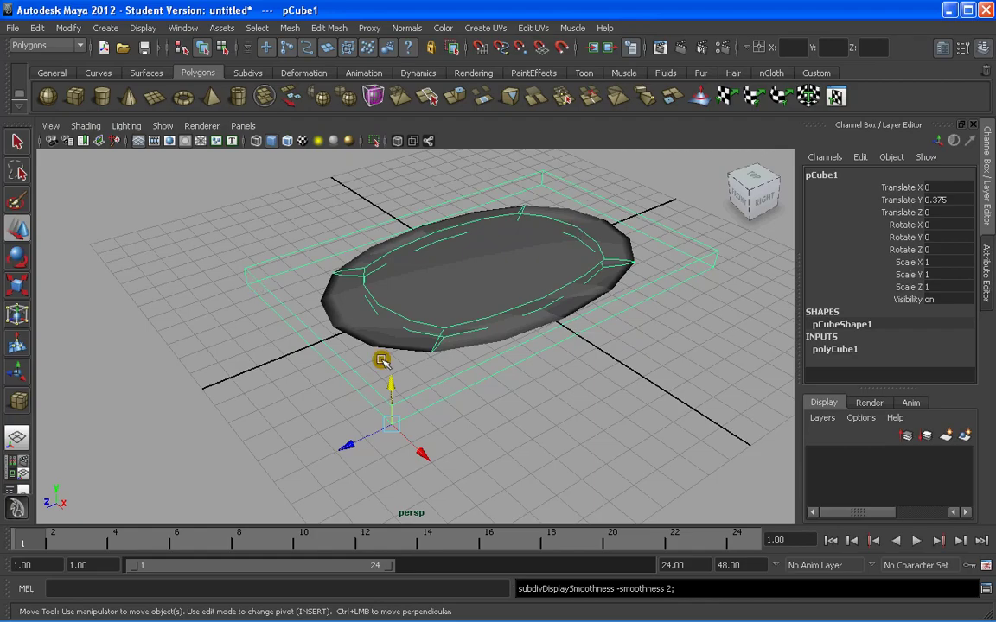
key(1)
alt+drag(438, 380, 426, 364)
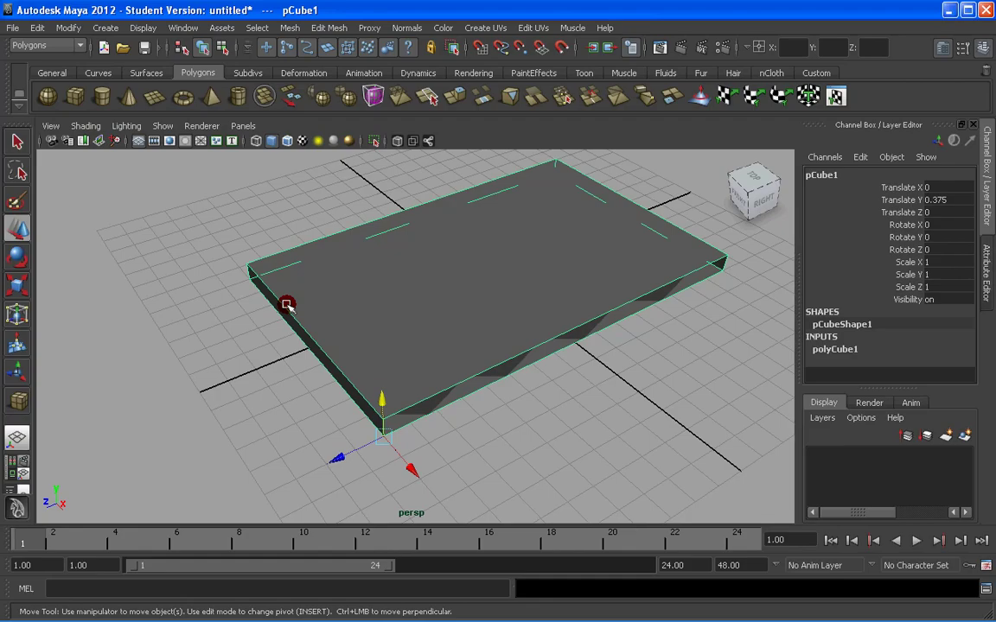
Step: Insert two edge loops with the Insert Edge Loop Tool, close to the slab's near vertical corner edge
click(329, 27)
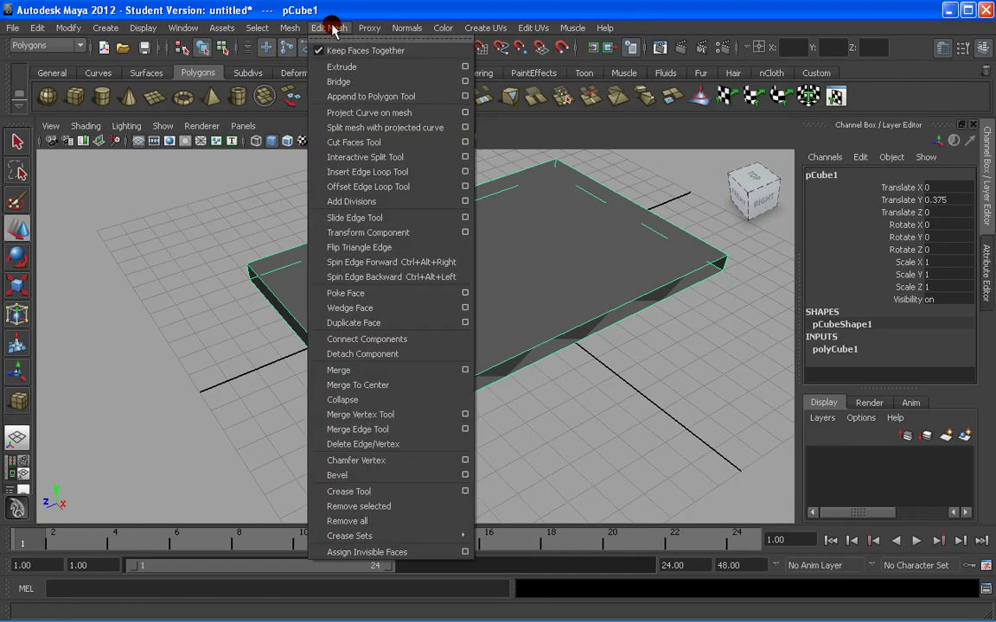
click(350, 173)
scroll(406, 404, up, 3)
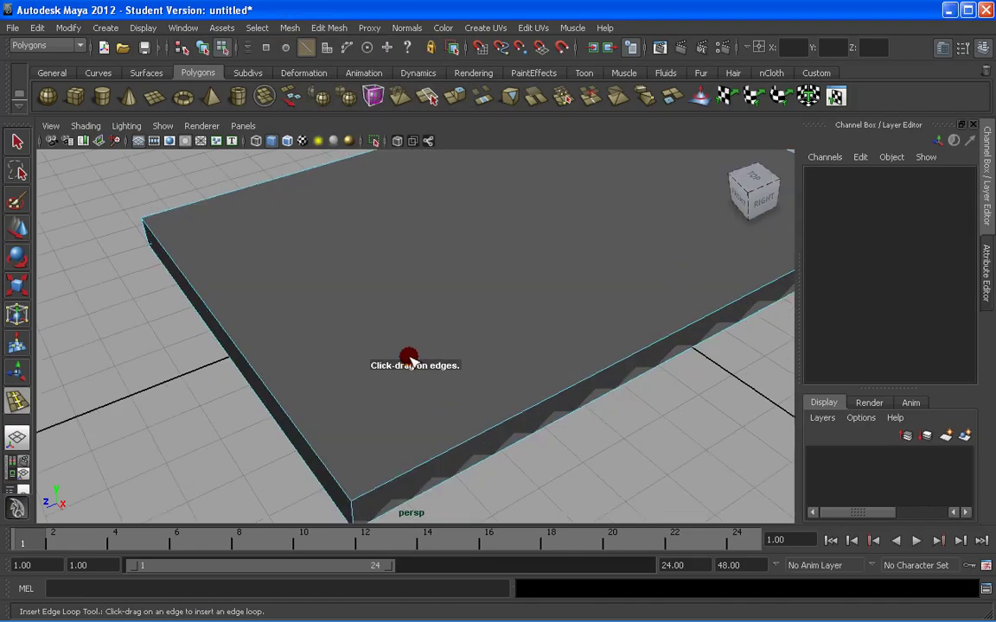
alt+middle_drag(409, 357, 414, 345)
mouse_move(390, 373)
mouse_down()
mouse_move(378, 357)
mouse_move(378, 367)
mouse_up()
scroll(418, 344, down, 5)
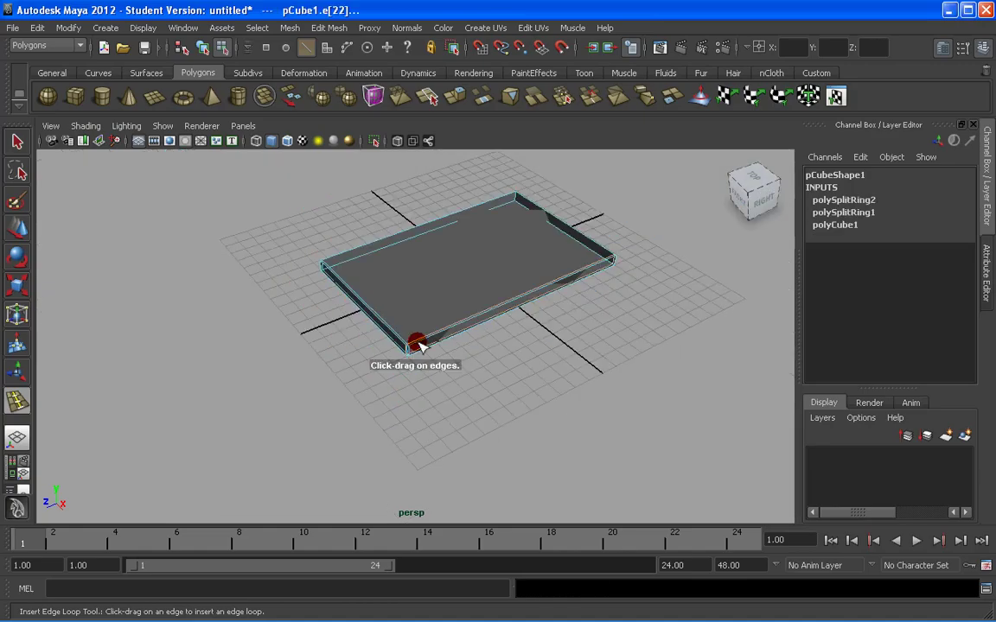
Step: Preview the smoothed slab to examine how its corners hold their shape, and return to the unsmoothed display
key(3)
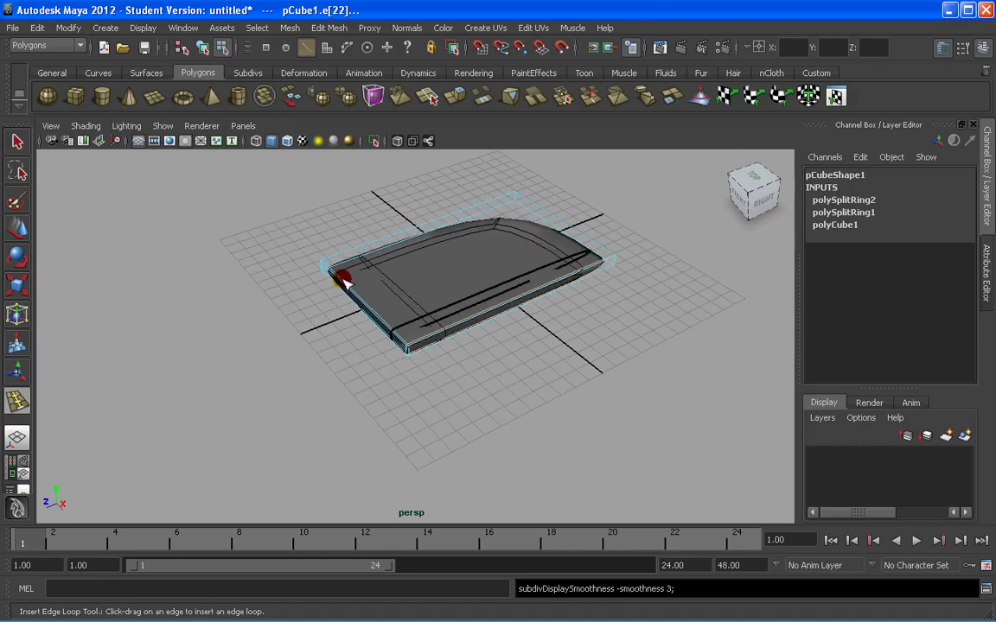
alt+drag(416, 410, 406, 368)
scroll(408, 367, up, 3)
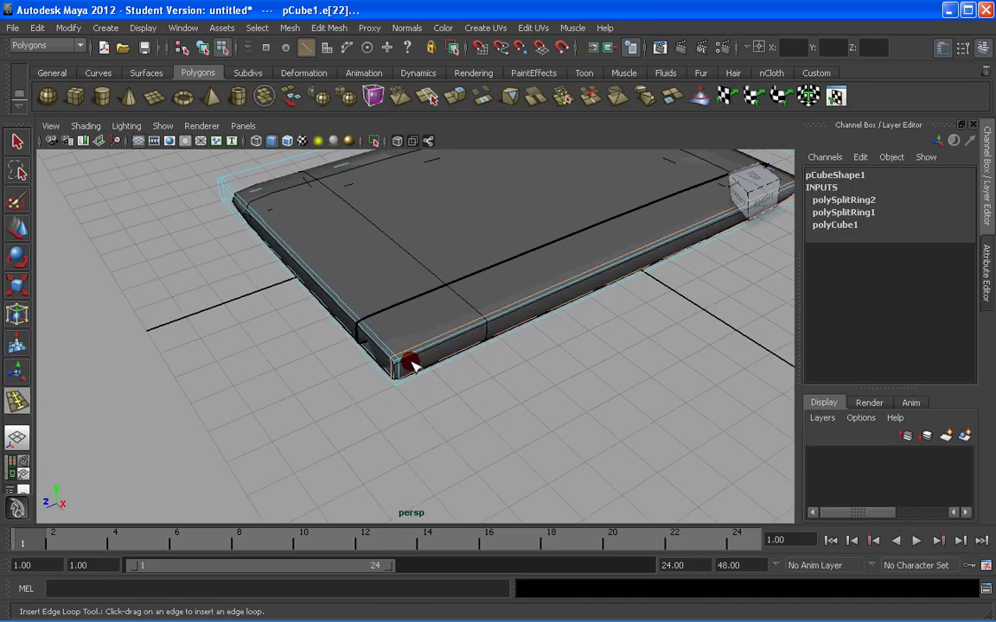
scroll(411, 355, down, 4)
alt+middle_drag(416, 345, 447, 336)
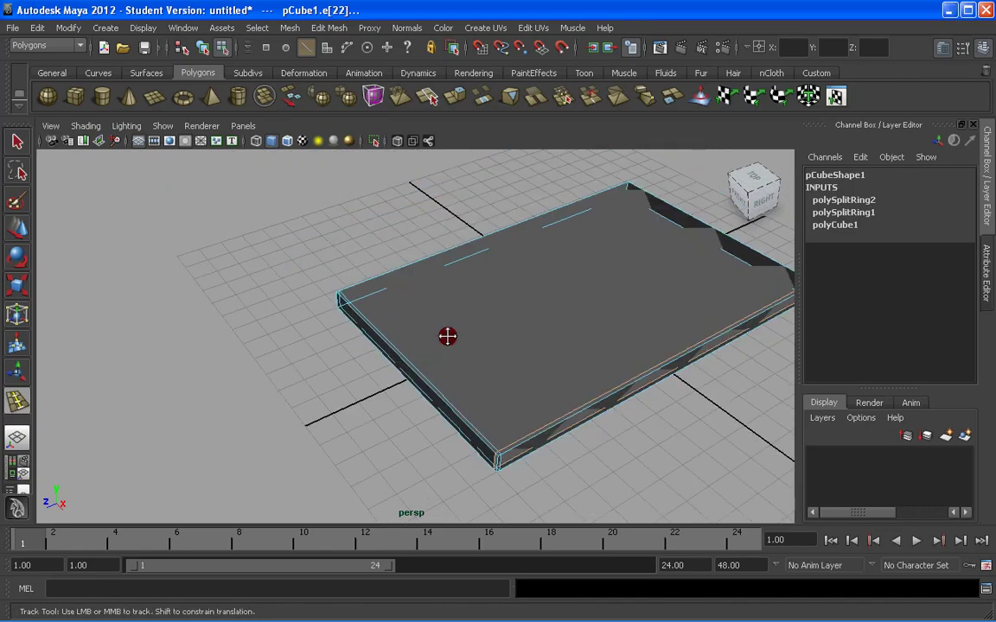
Step: Insert four more edge loops near the slab's remaining side edges and its top and bottom edges, and display it smoothed
scroll(249, 294, up, 5)
drag(249, 294, 239, 284)
scroll(283, 285, down, 2)
alt+middle_drag(284, 285, 307, 290)
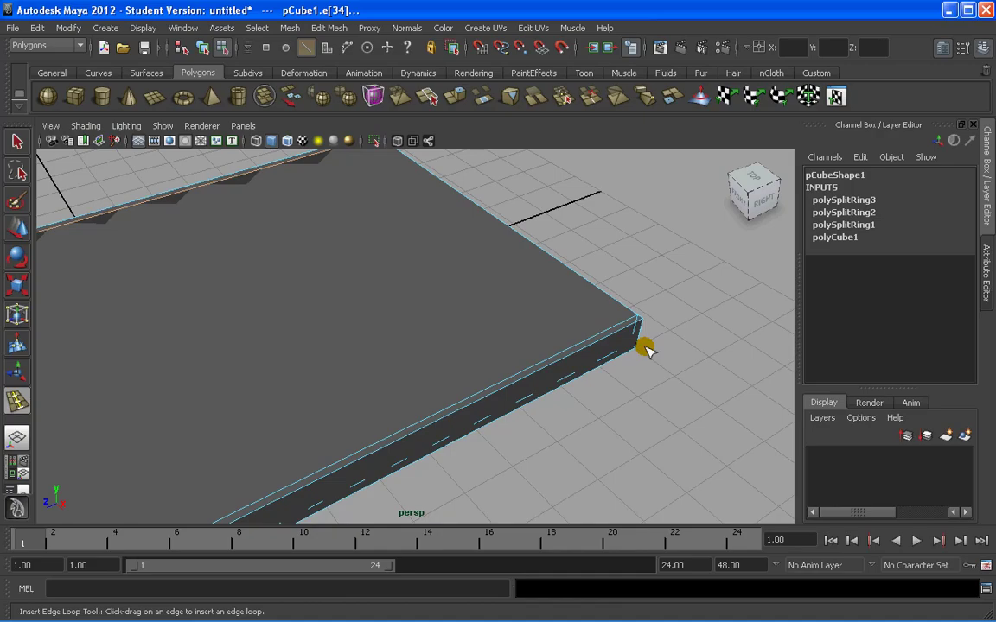
drag(635, 327, 637, 343)
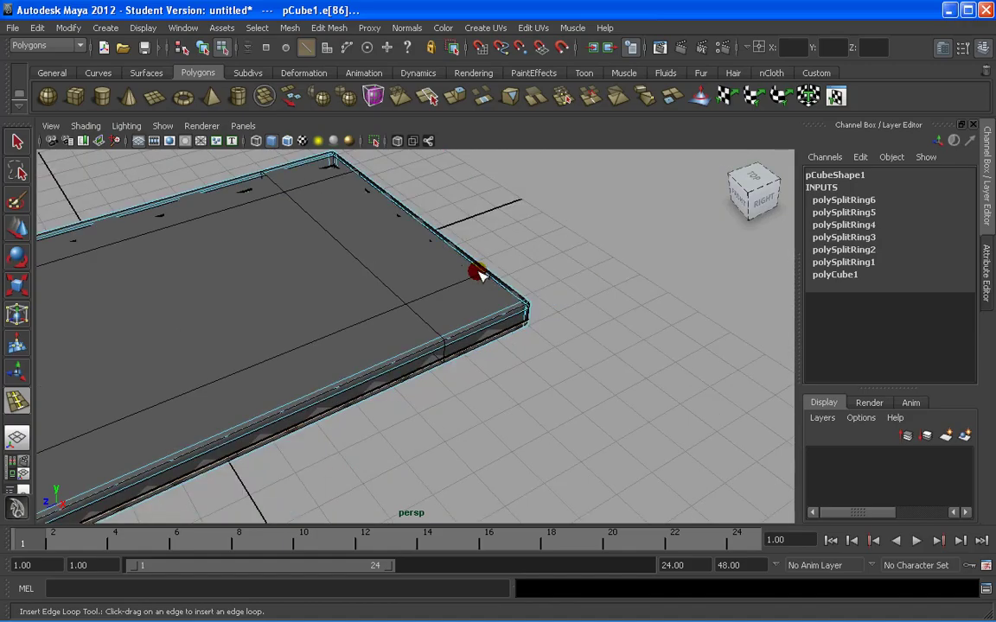
alt+right_drag(481, 275, 489, 283)
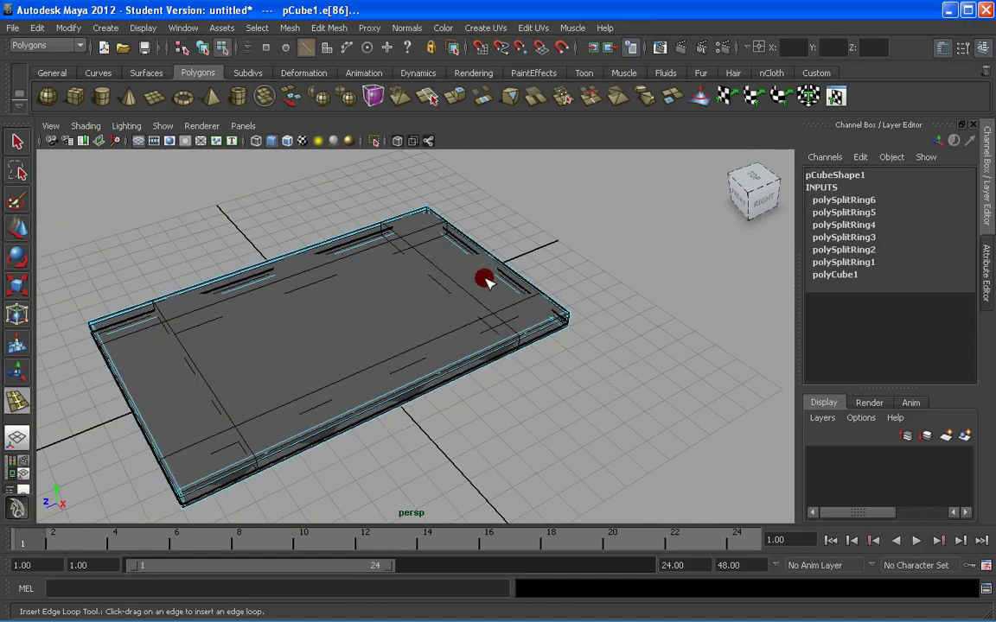
alt+drag(486, 282, 396, 317)
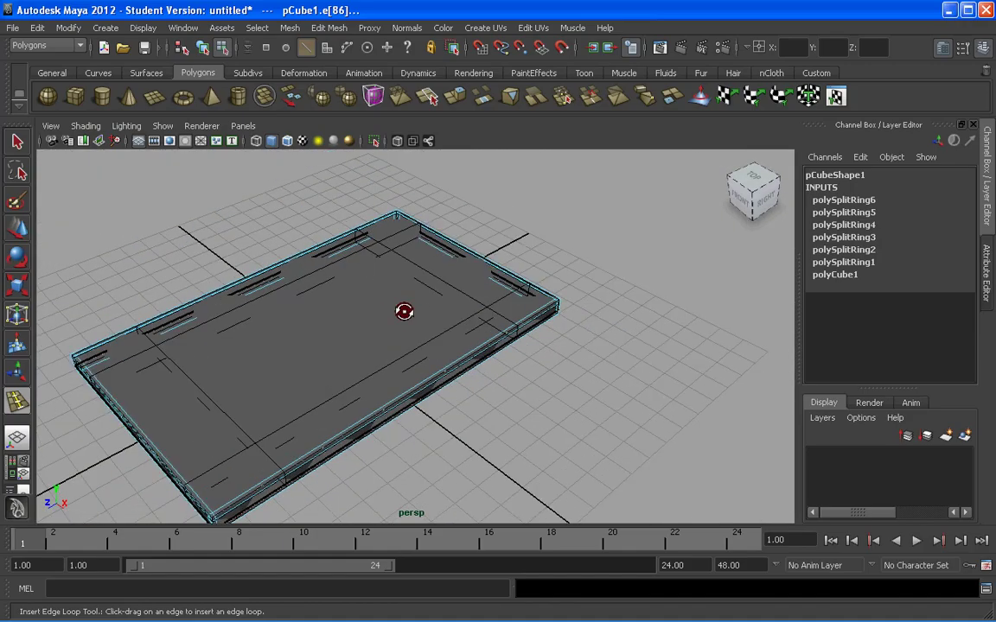
Step: Leave the Insert Edge Loop Tool and select the whole slab in object mode
key(q)
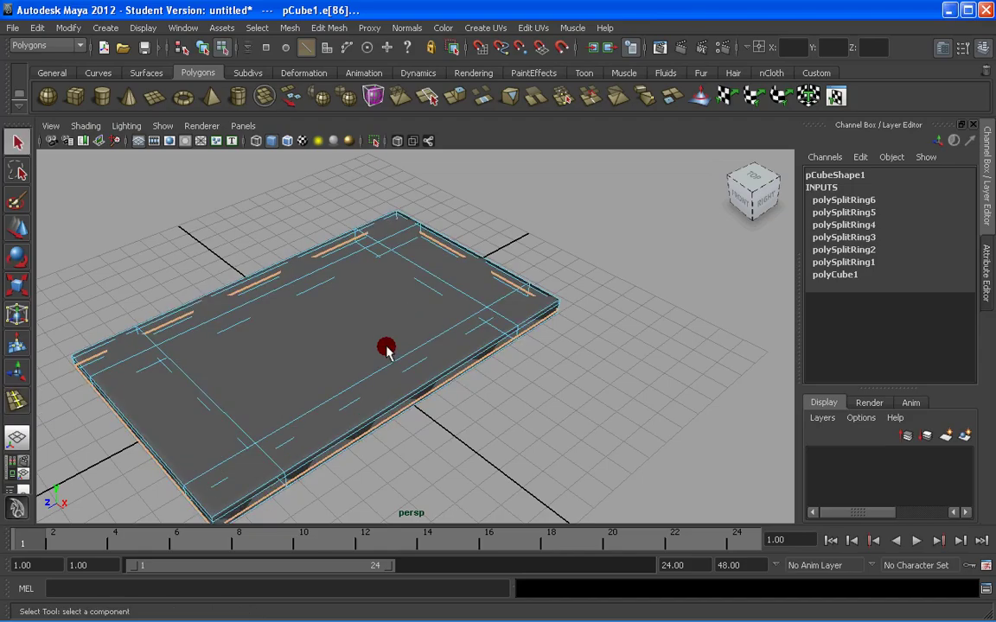
alt+drag(386, 348, 455, 328)
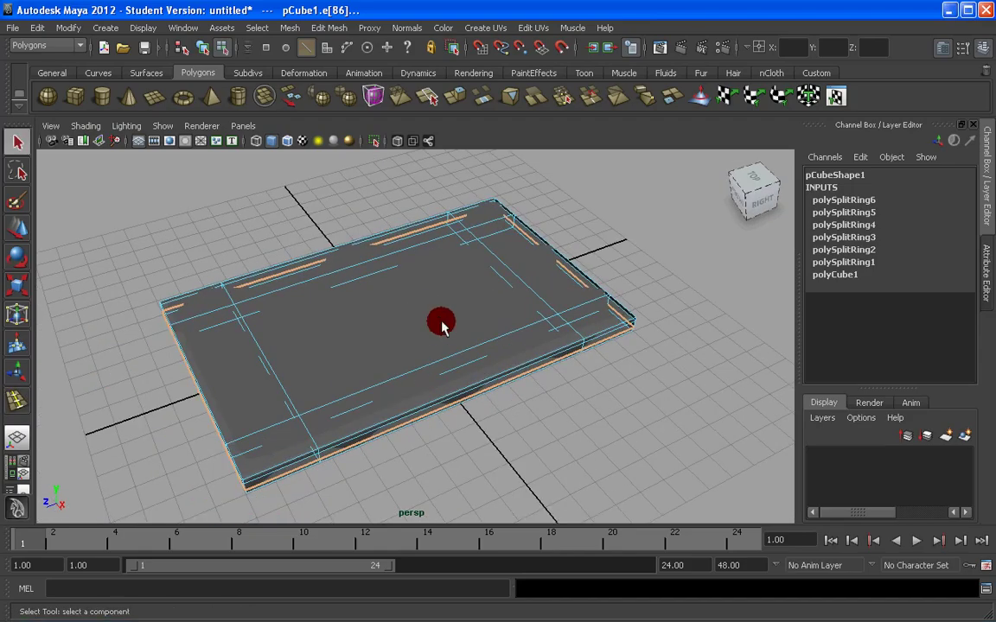
right_drag(441, 323, 485, 304)
click(474, 328)
alt+drag(474, 329, 451, 348)
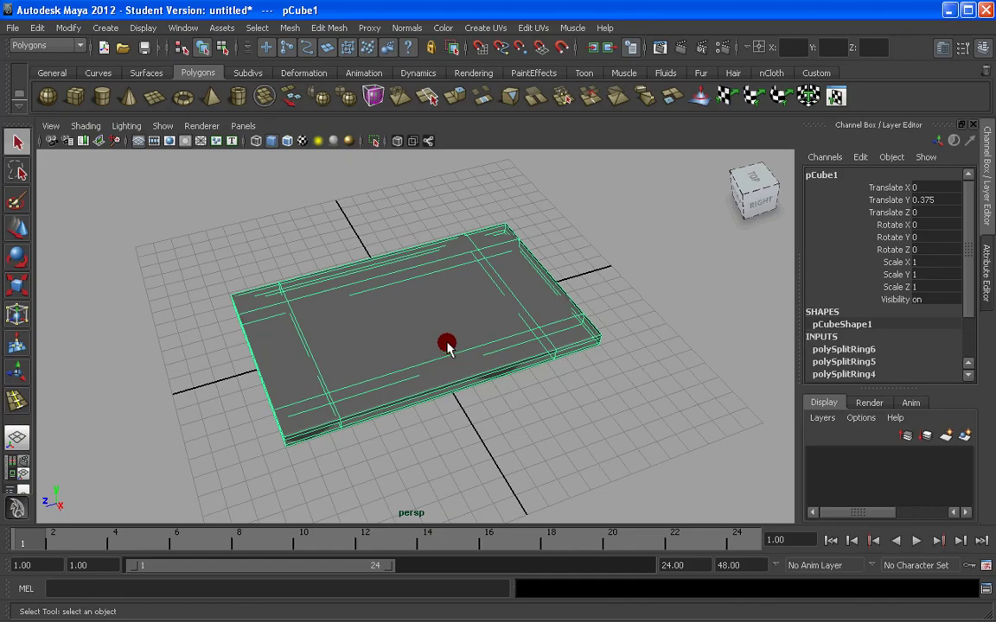
Step: Duplicate the slab in place and centre the copy's pivot
key(ctrl+d)
alt+drag(447, 344, 436, 344)
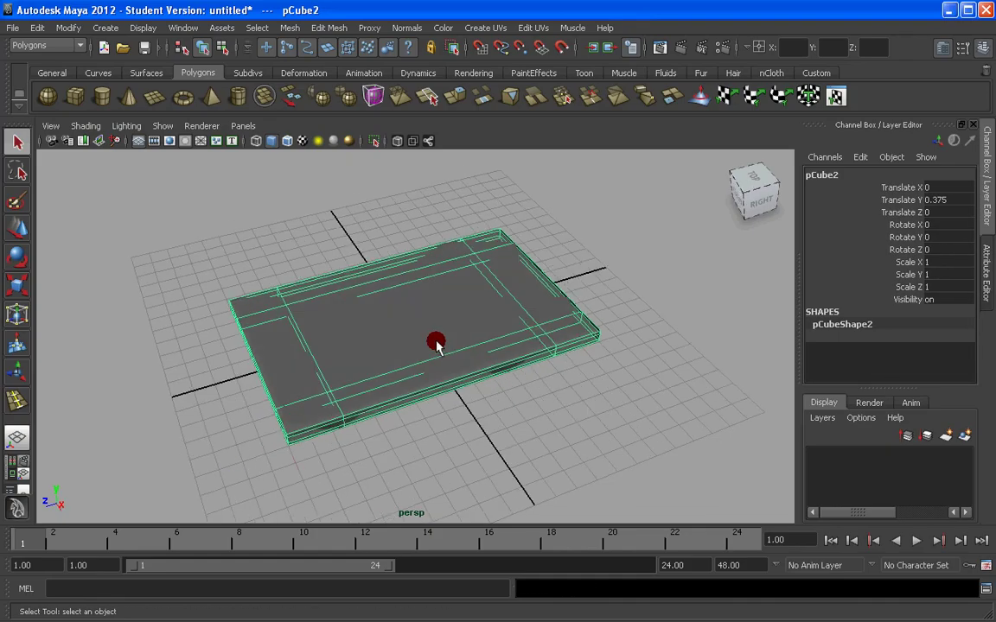
key(w)
scroll(436, 344, down, 2)
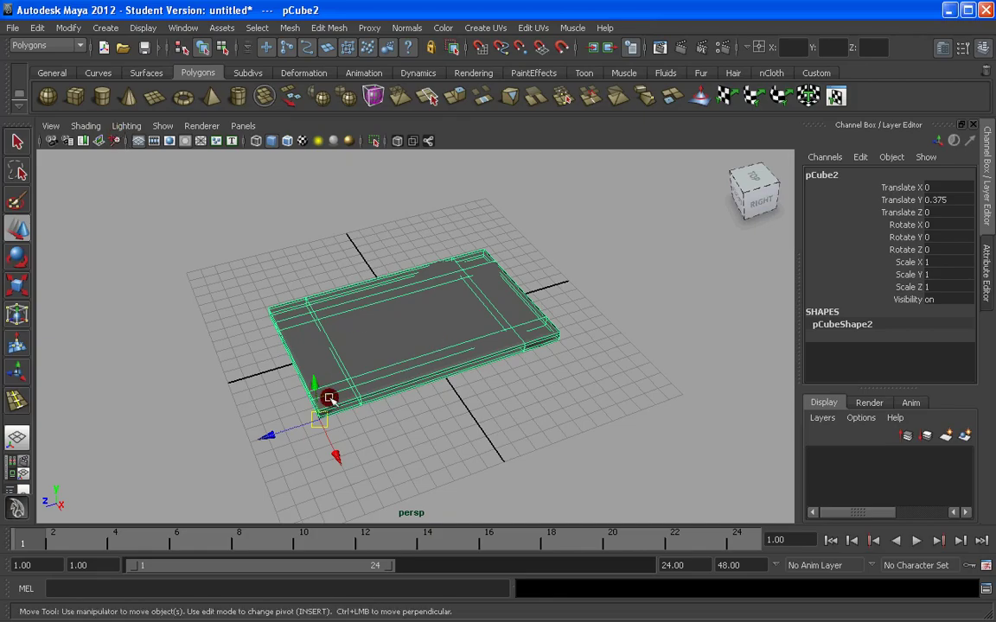
click(65, 29)
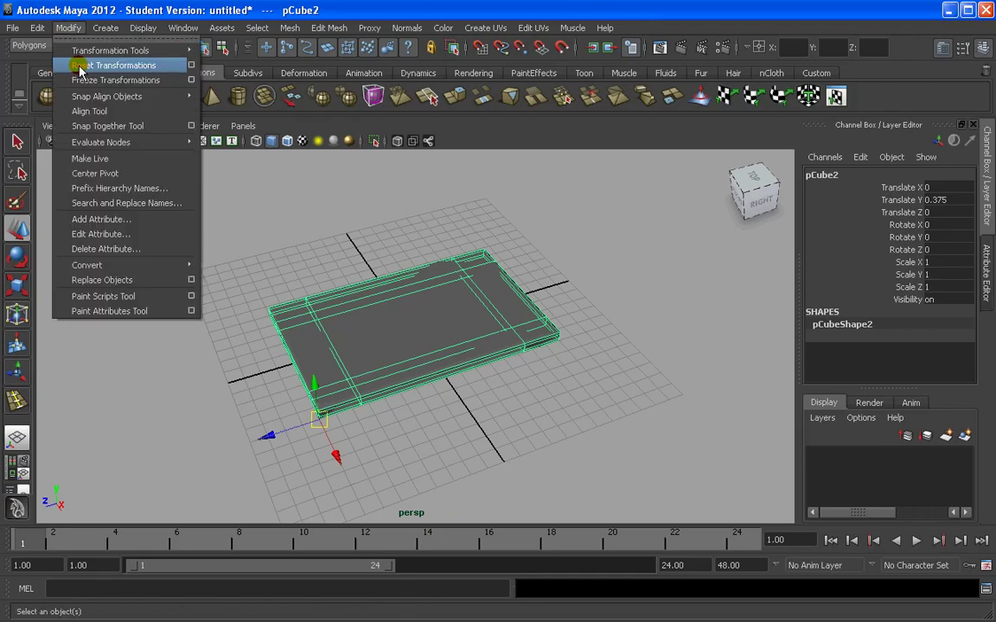
click(95, 174)
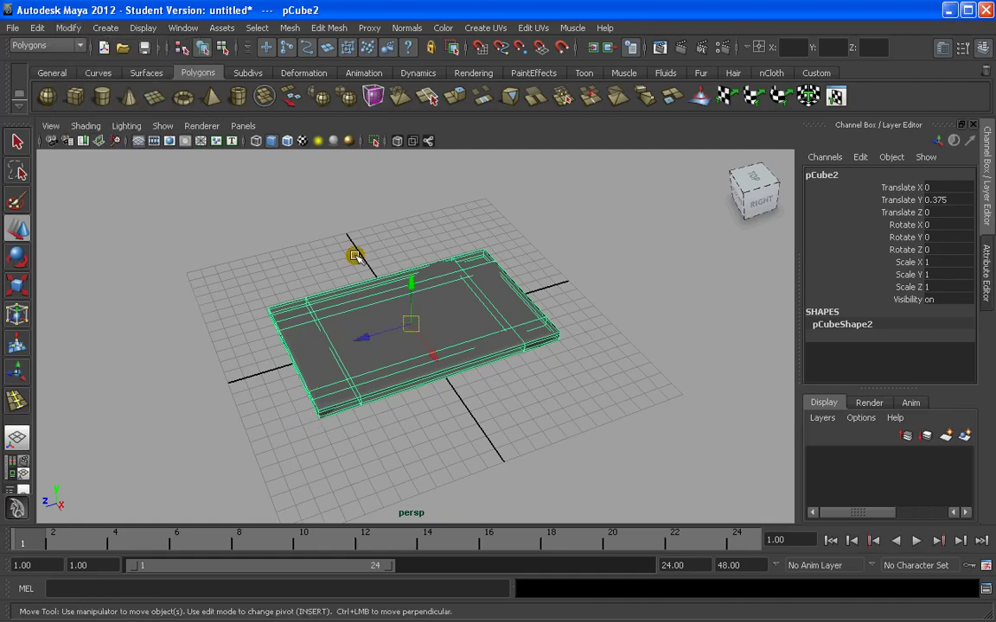
Step: Raise the duplicated slab to a Translate Y of 9.375 ft and deselect it
alt+drag(355, 256, 519, 297)
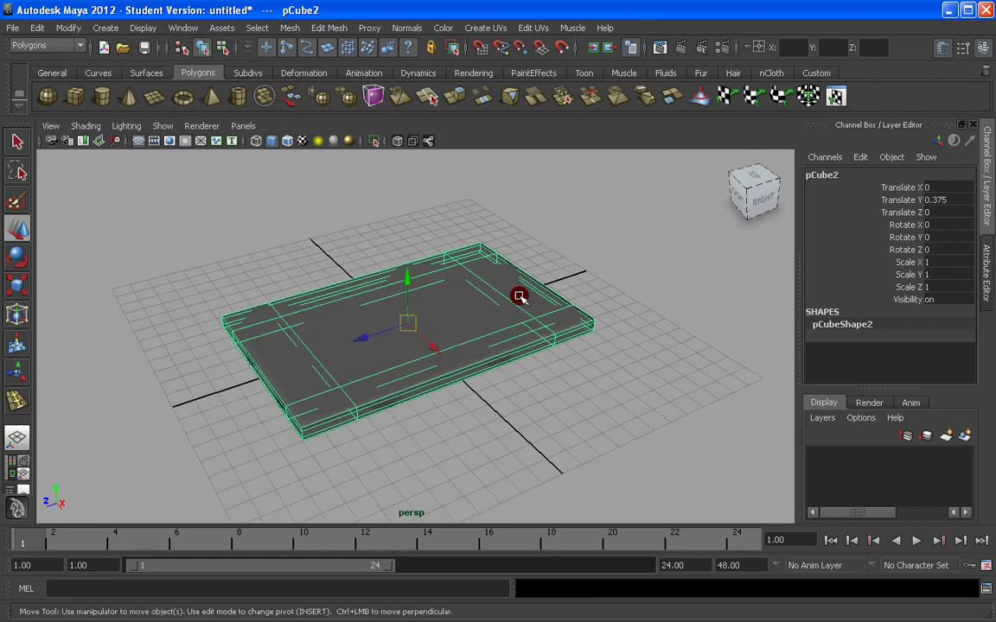
double_click(929, 201)
click(923, 200)
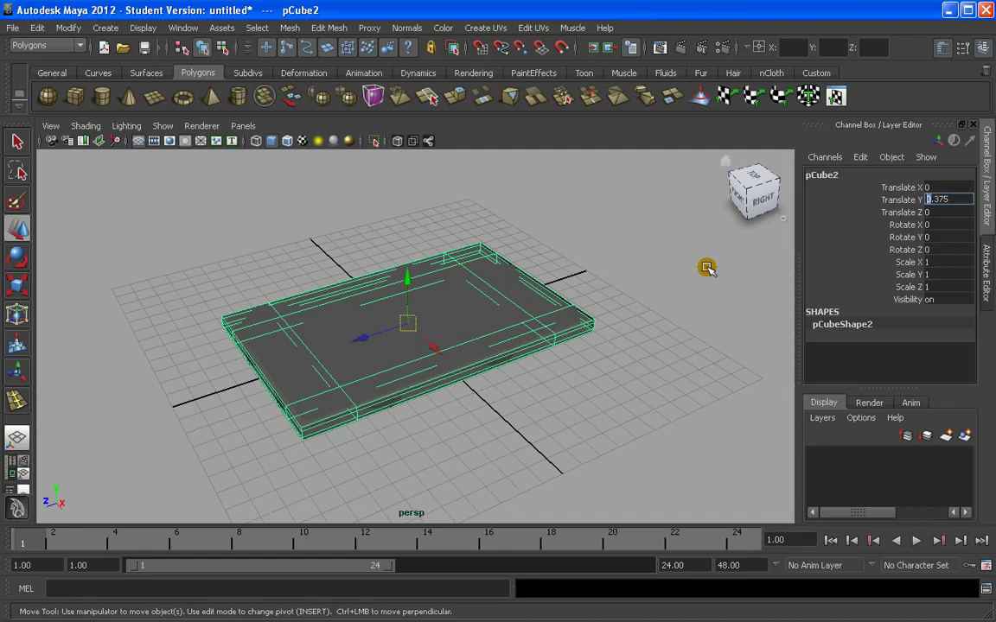
text(9)
key(Return)
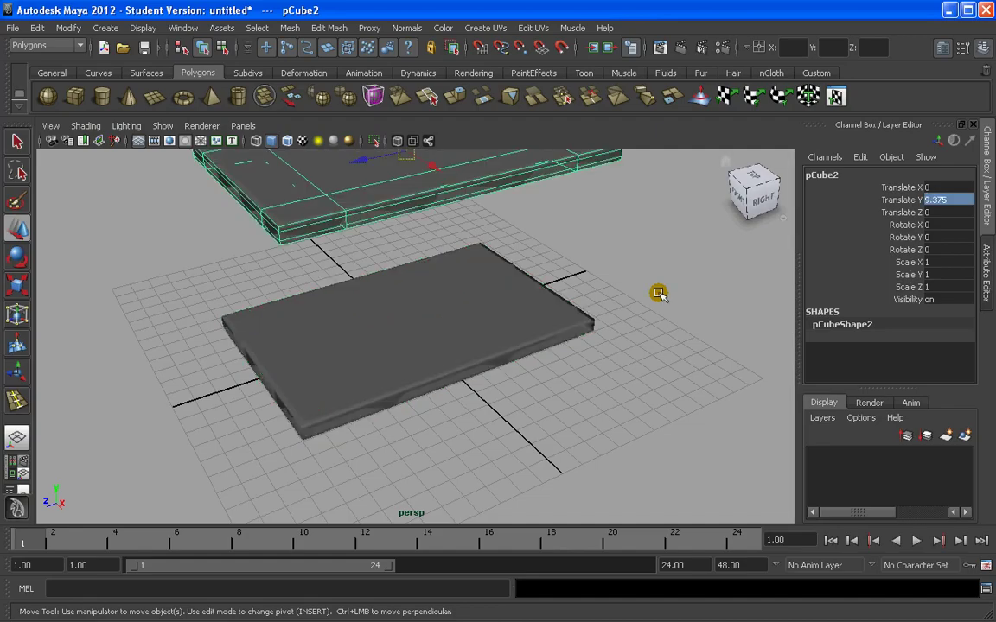
click(659, 294)
alt+middle_drag(522, 252, 530, 281)
alt+drag(531, 281, 585, 278)
alt+middle_drag(585, 278, 600, 311)
alt+drag(600, 311, 578, 324)
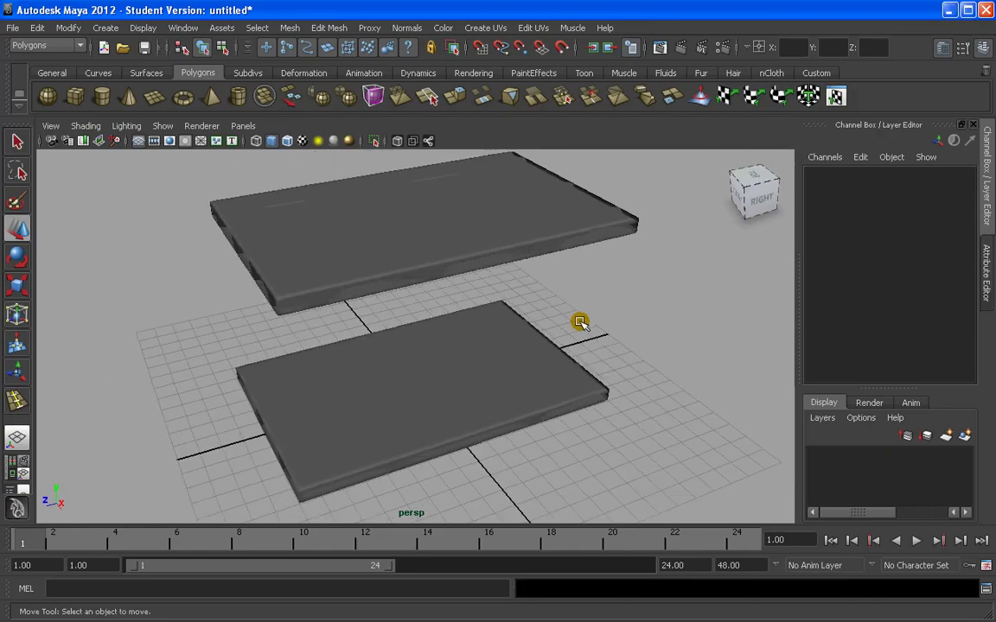